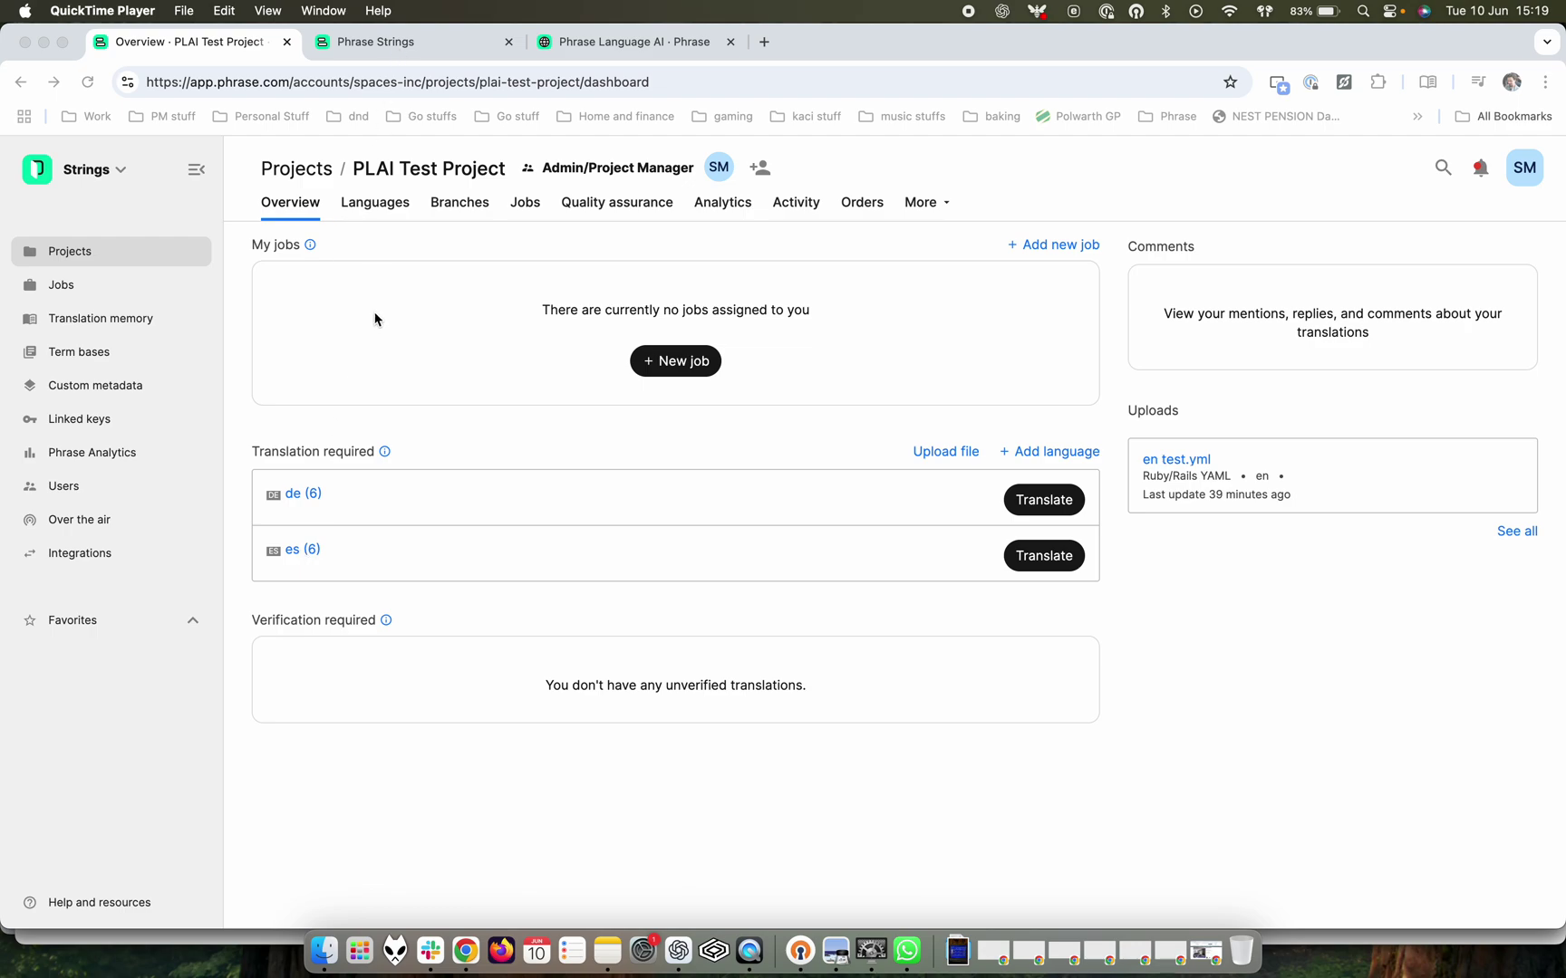
In the organization's Machine translation settings, choose the Phrase Language AI profile as the default provider
{"action": "left_click", "coordinate": [1056, 176]}
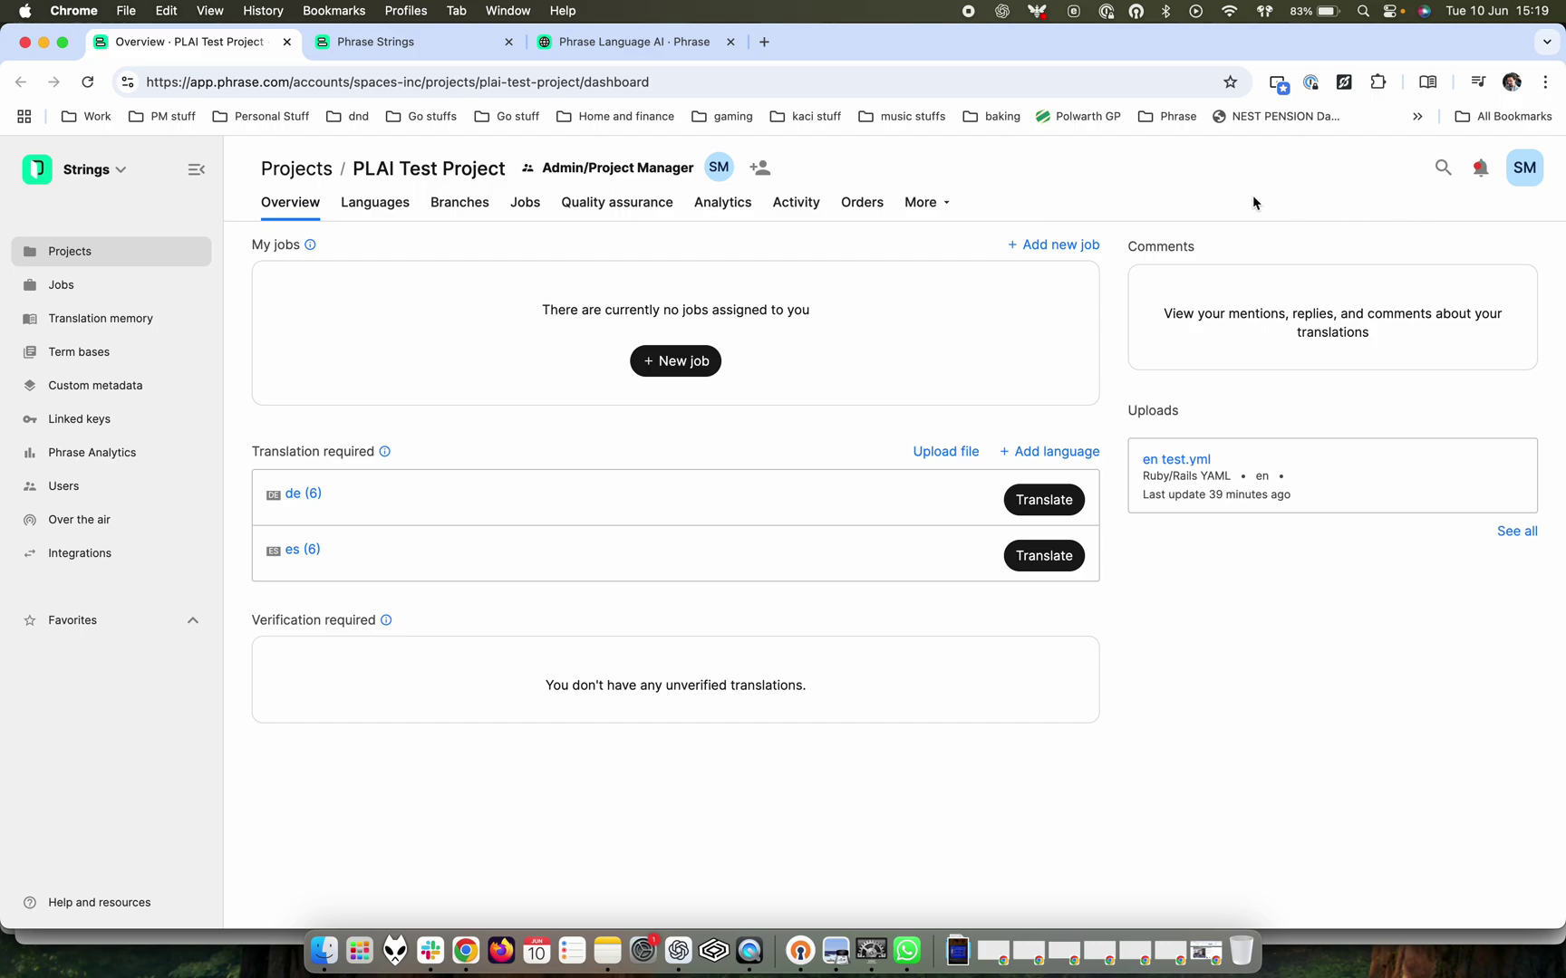
{"action": "left_click", "coordinate": [1521, 184]}
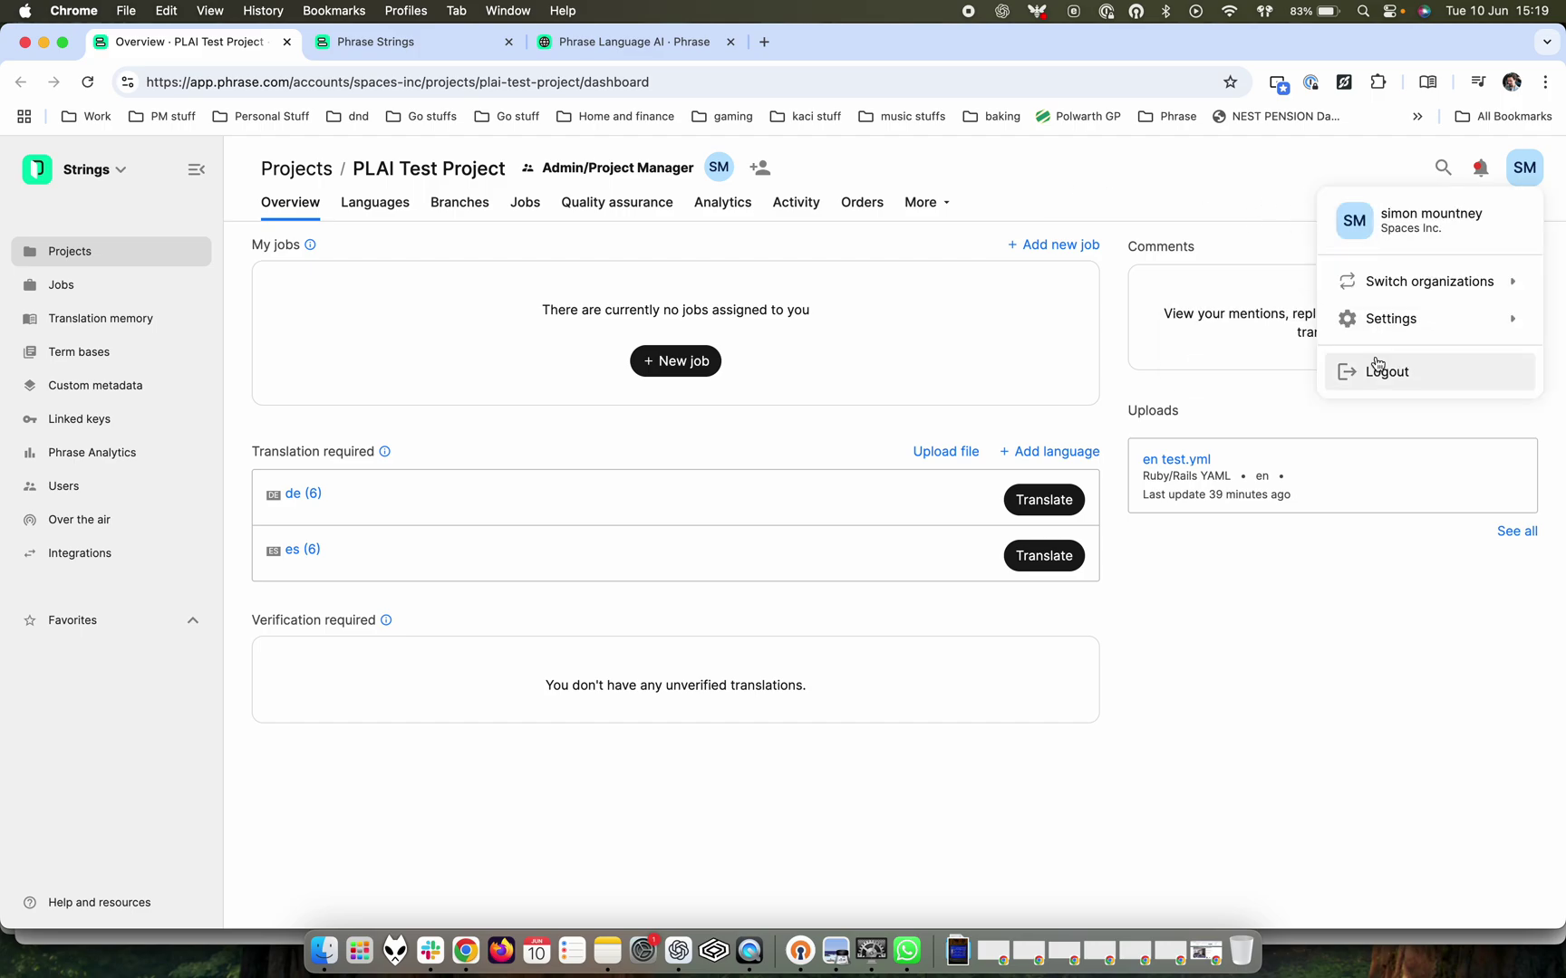
{"action": "mouse_move", "coordinate": [1377, 319]}
{"action": "left_click", "coordinate": [1272, 366]}
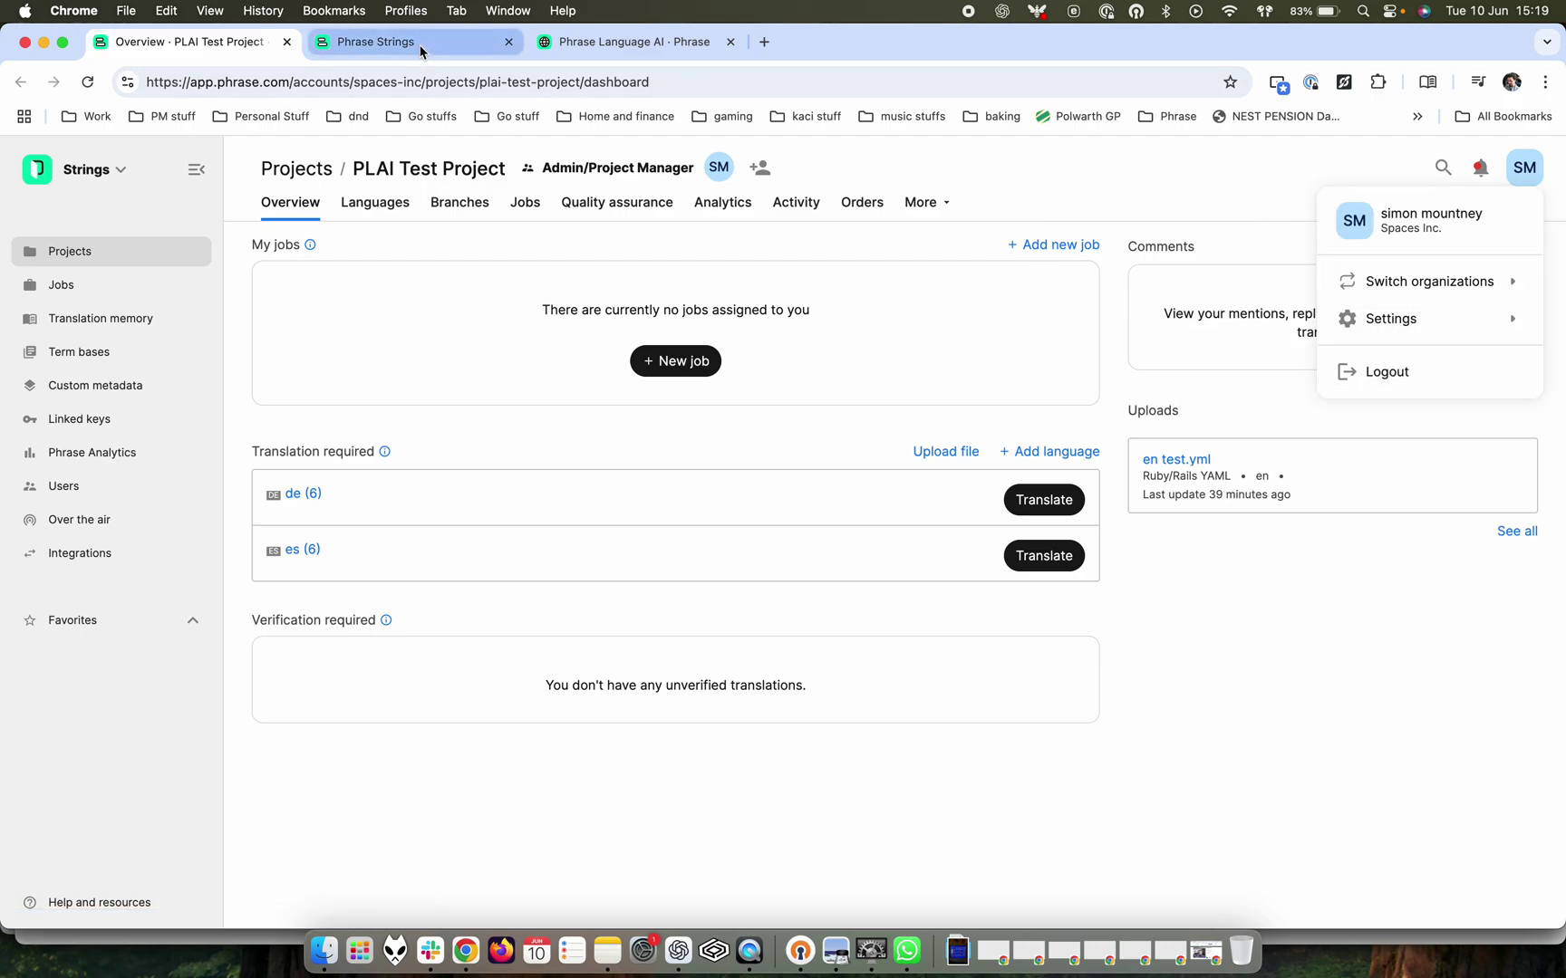
{"action": "scroll", "coordinate": [685, 347], "scroll_direction": "up", "scroll_amount": 1}
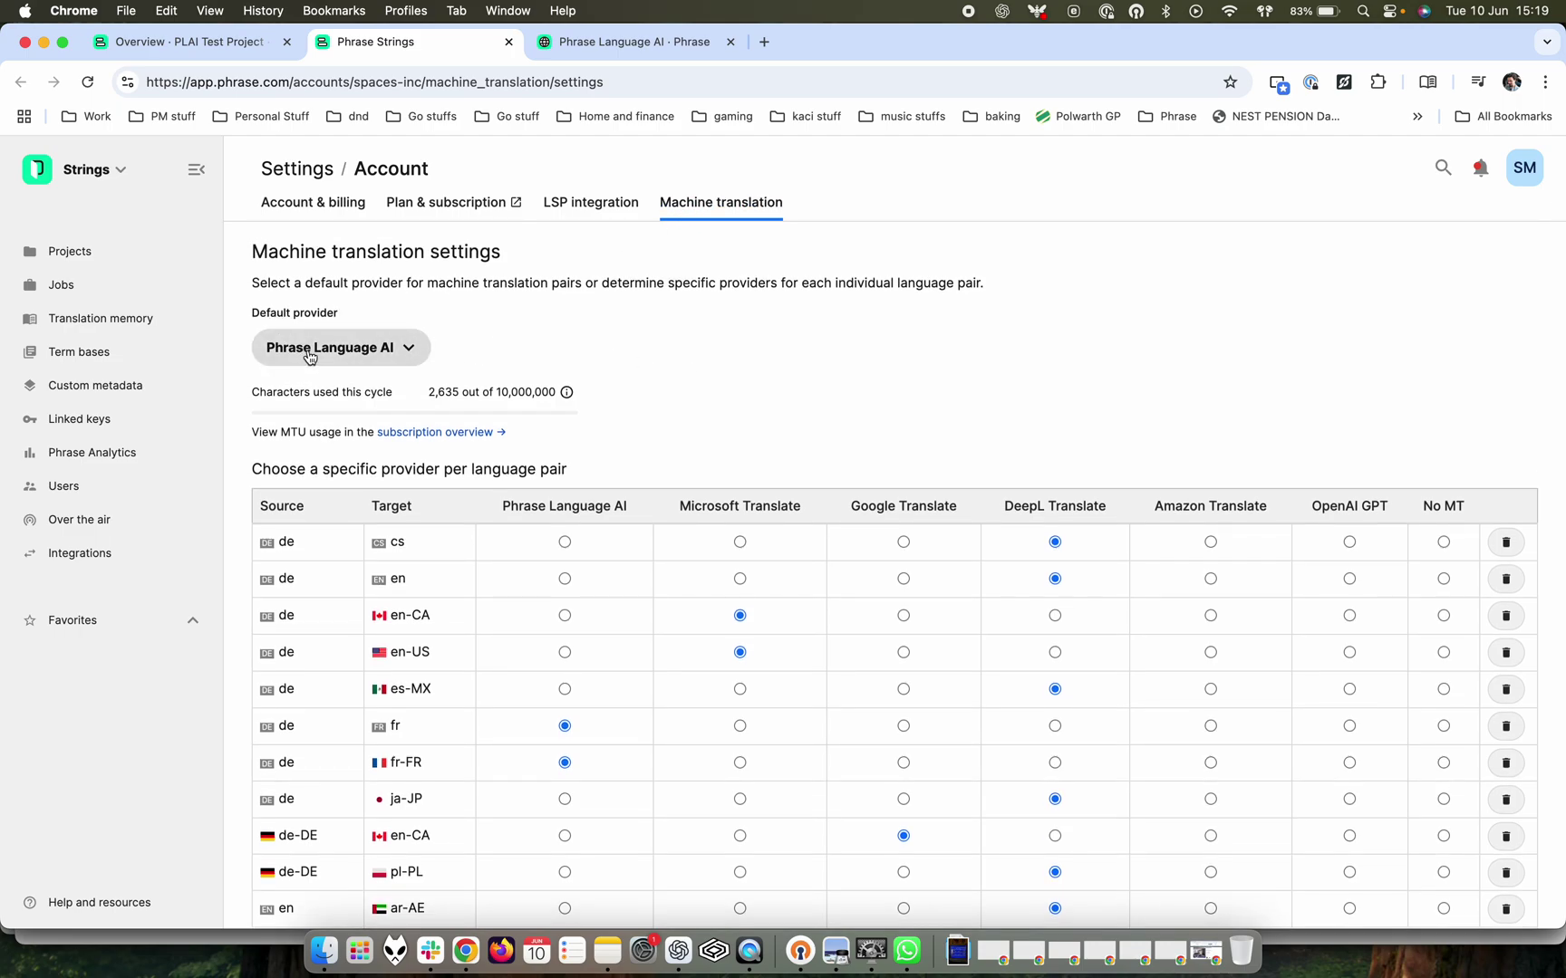
{"action": "left_click", "coordinate": [323, 363]}
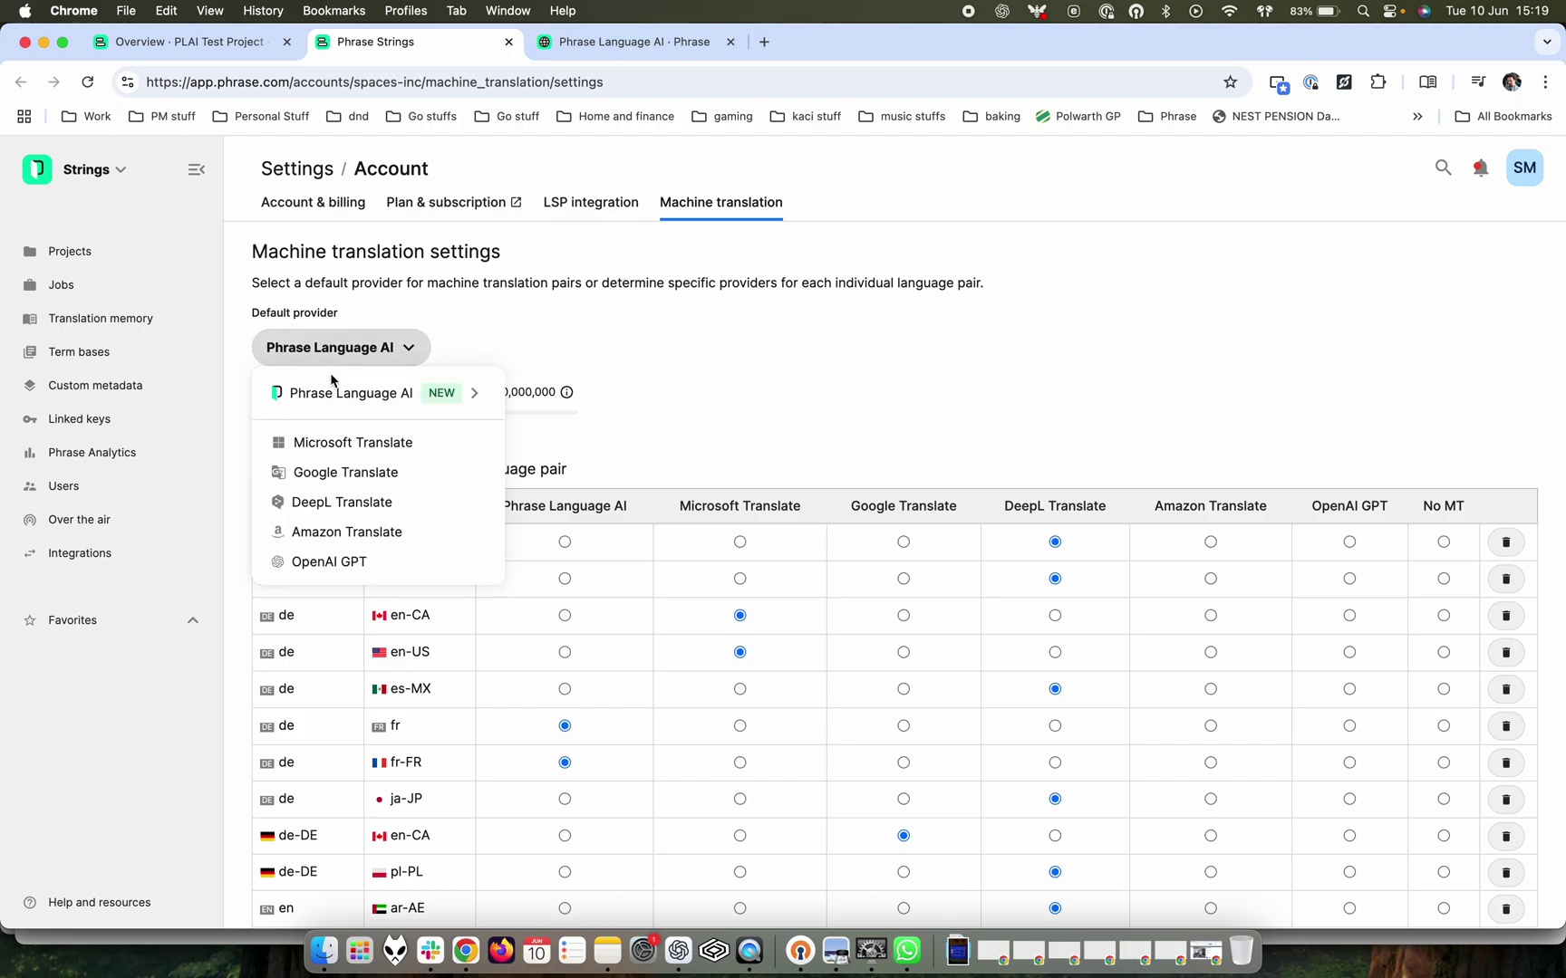
{"action": "mouse_move", "coordinate": [335, 392]}
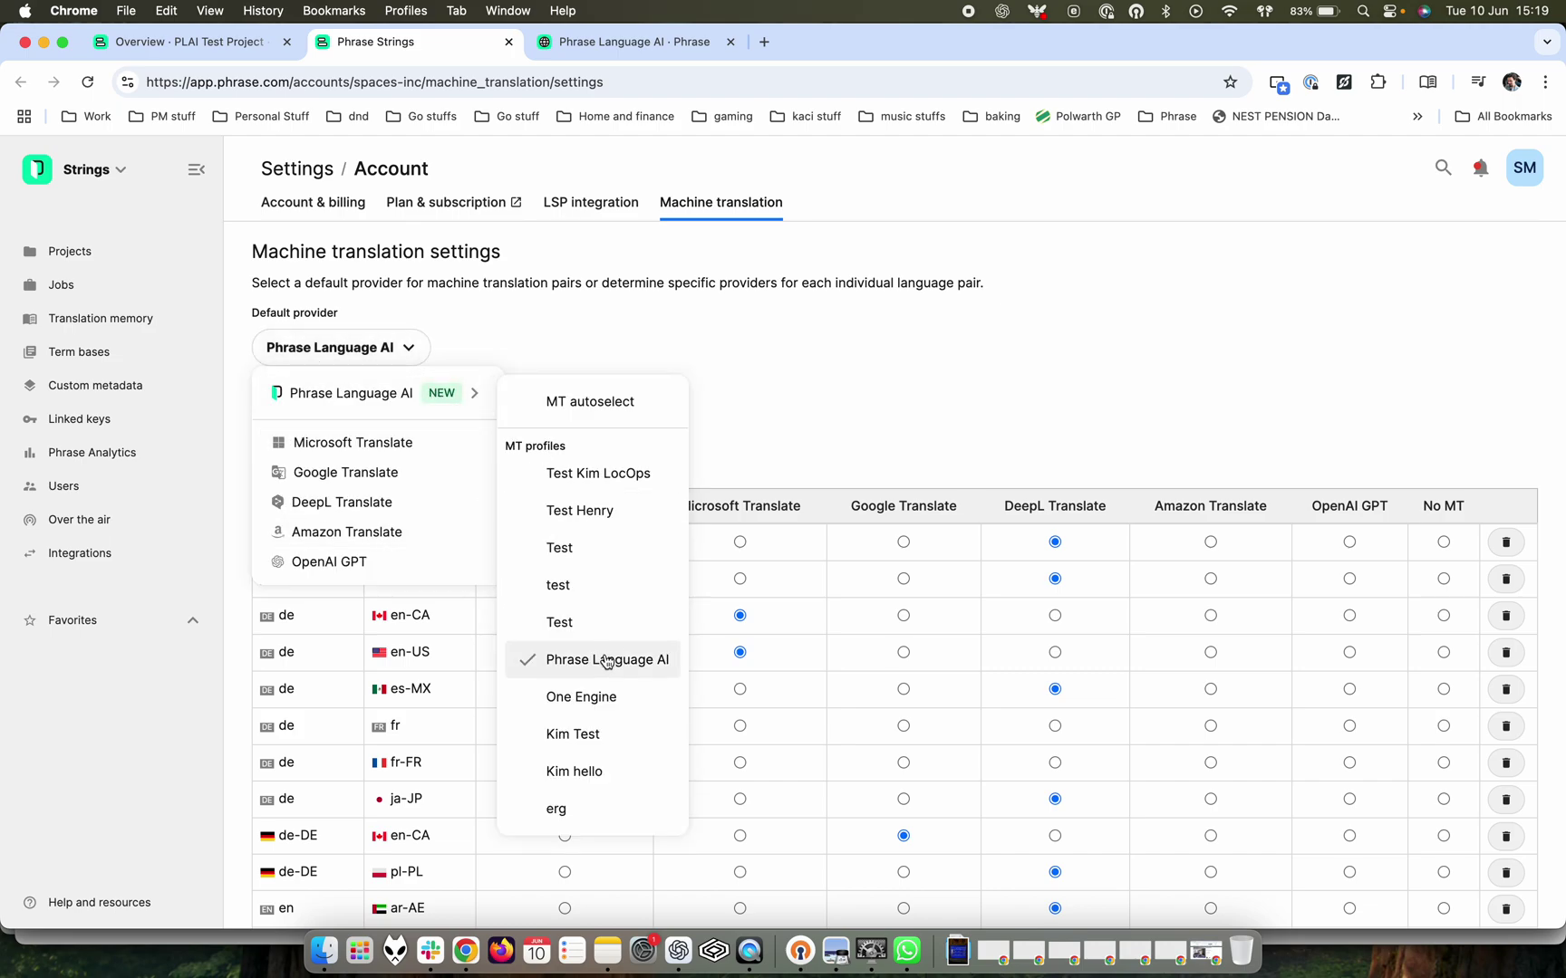
{"action": "left_click", "coordinate": [780, 439]}
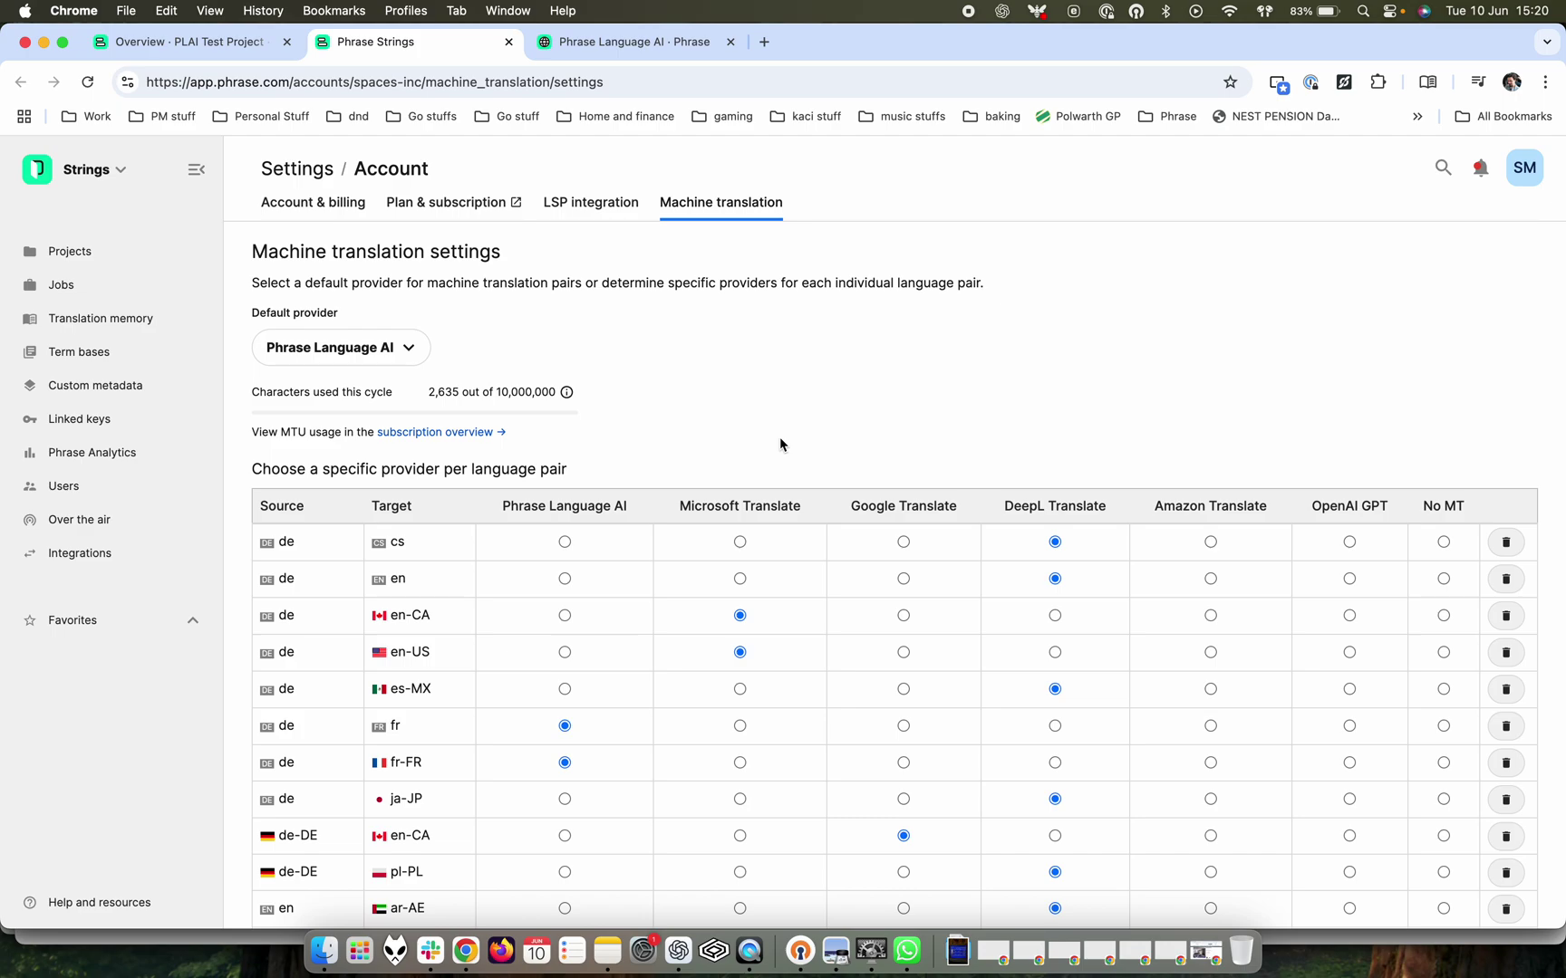
Edit the Phrase Language AI profile in TMS and scroll to its attached MT glossaries
{"action": "left_click", "coordinate": [630, 45]}
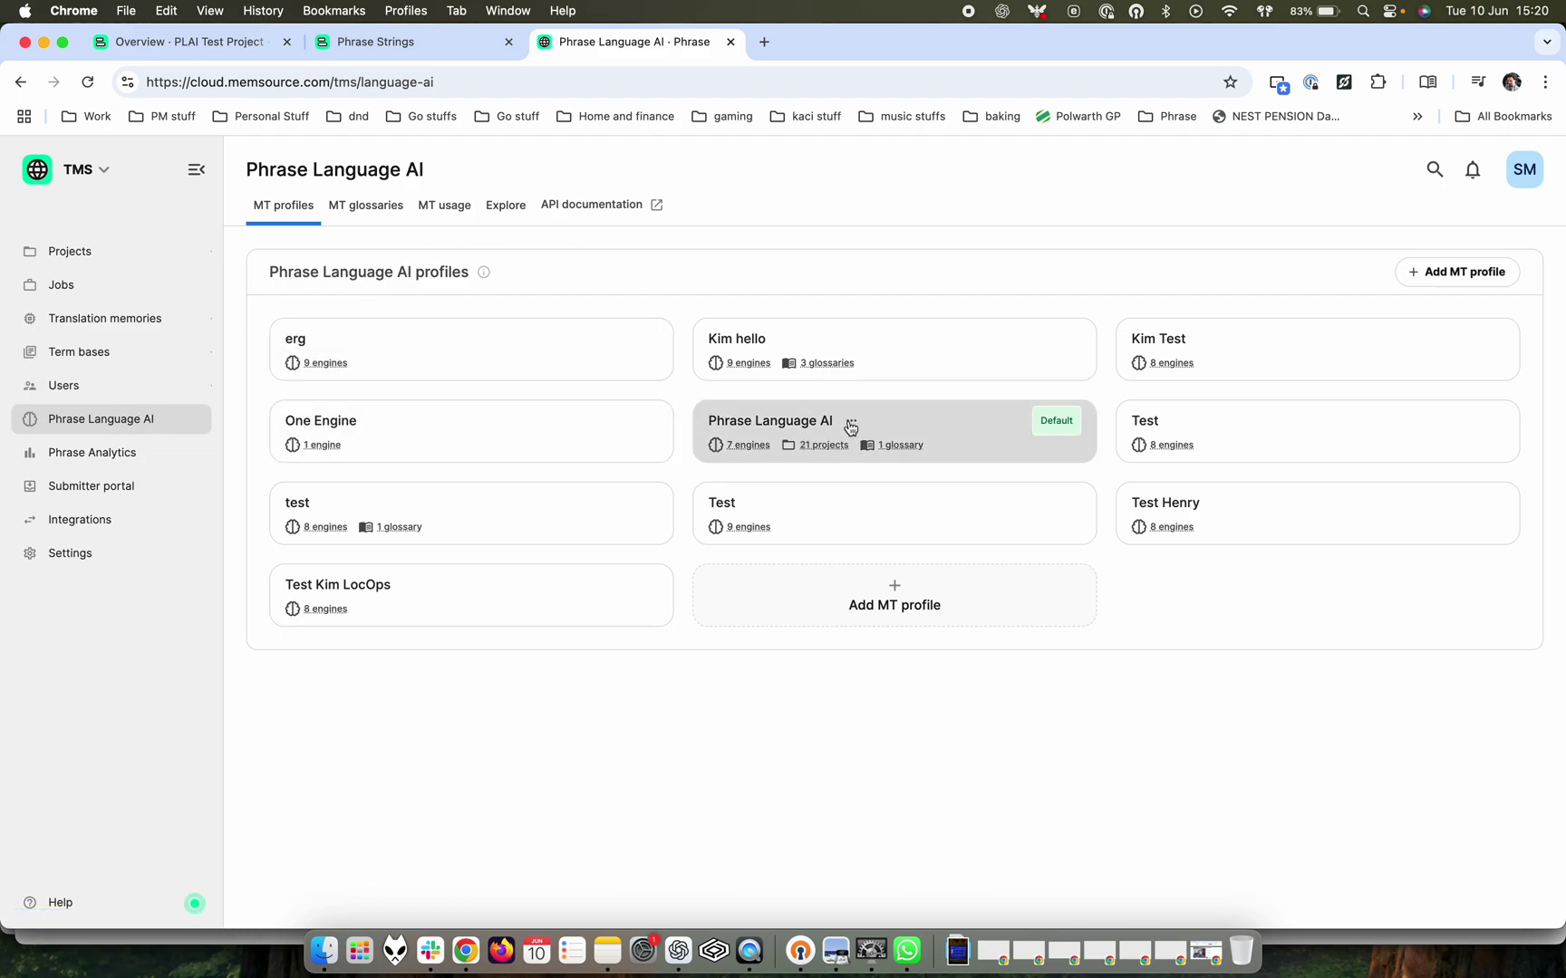
{"action": "left_click", "coordinate": [850, 421]}
{"action": "left_click", "coordinate": [912, 440]}
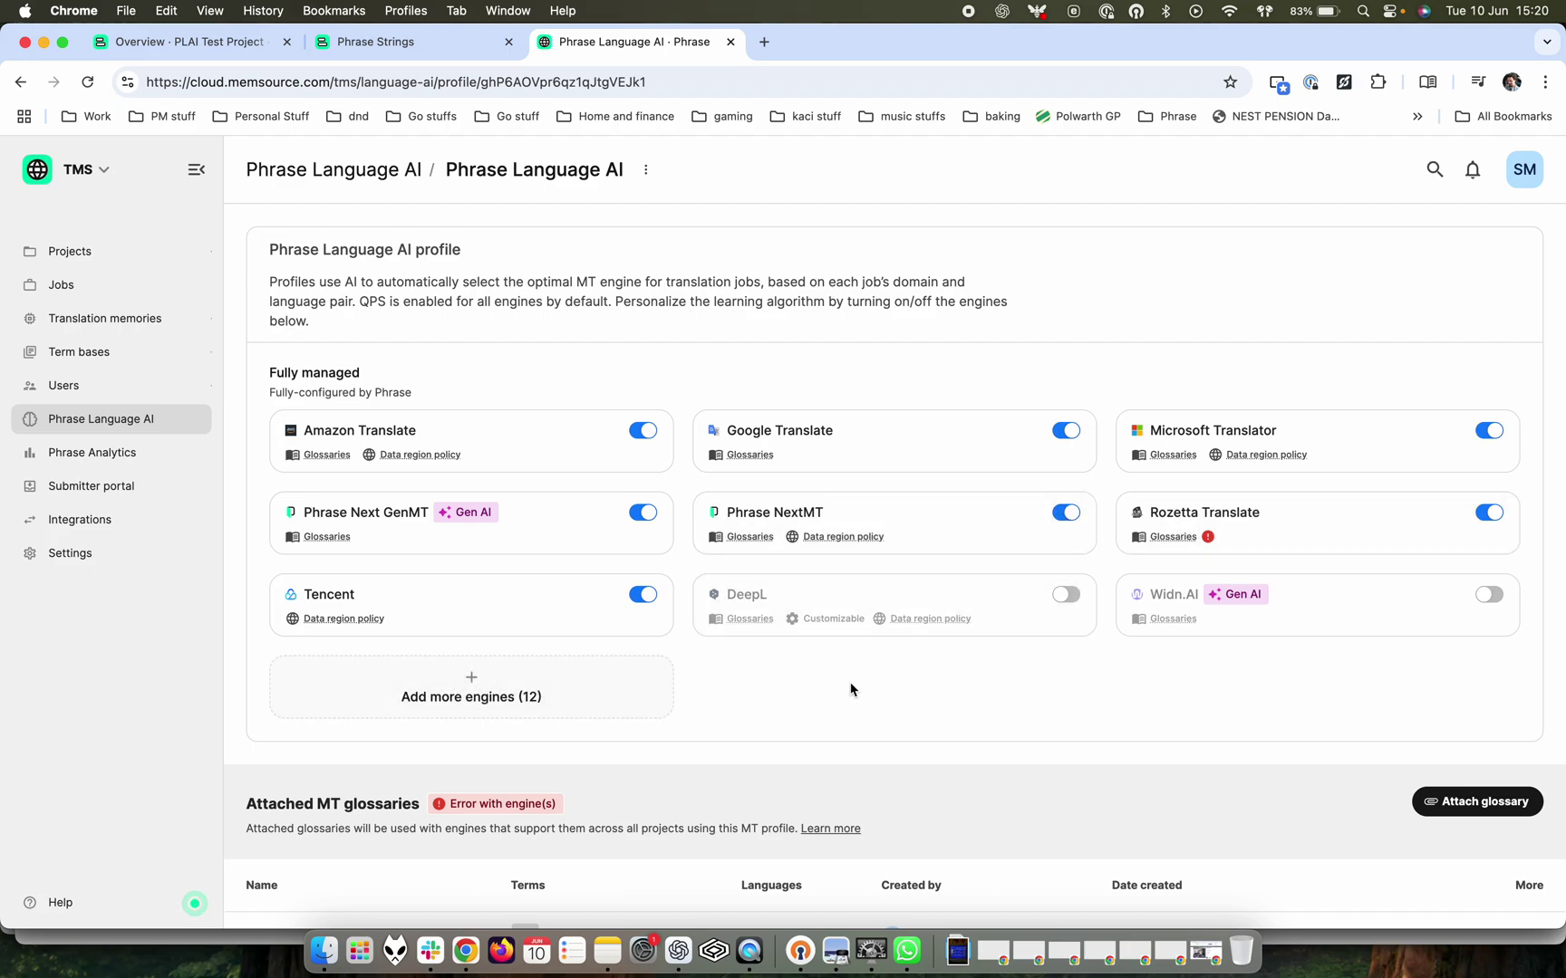
{"action": "scroll", "coordinate": [850, 690], "scroll_direction": "down", "scroll_amount": 1}
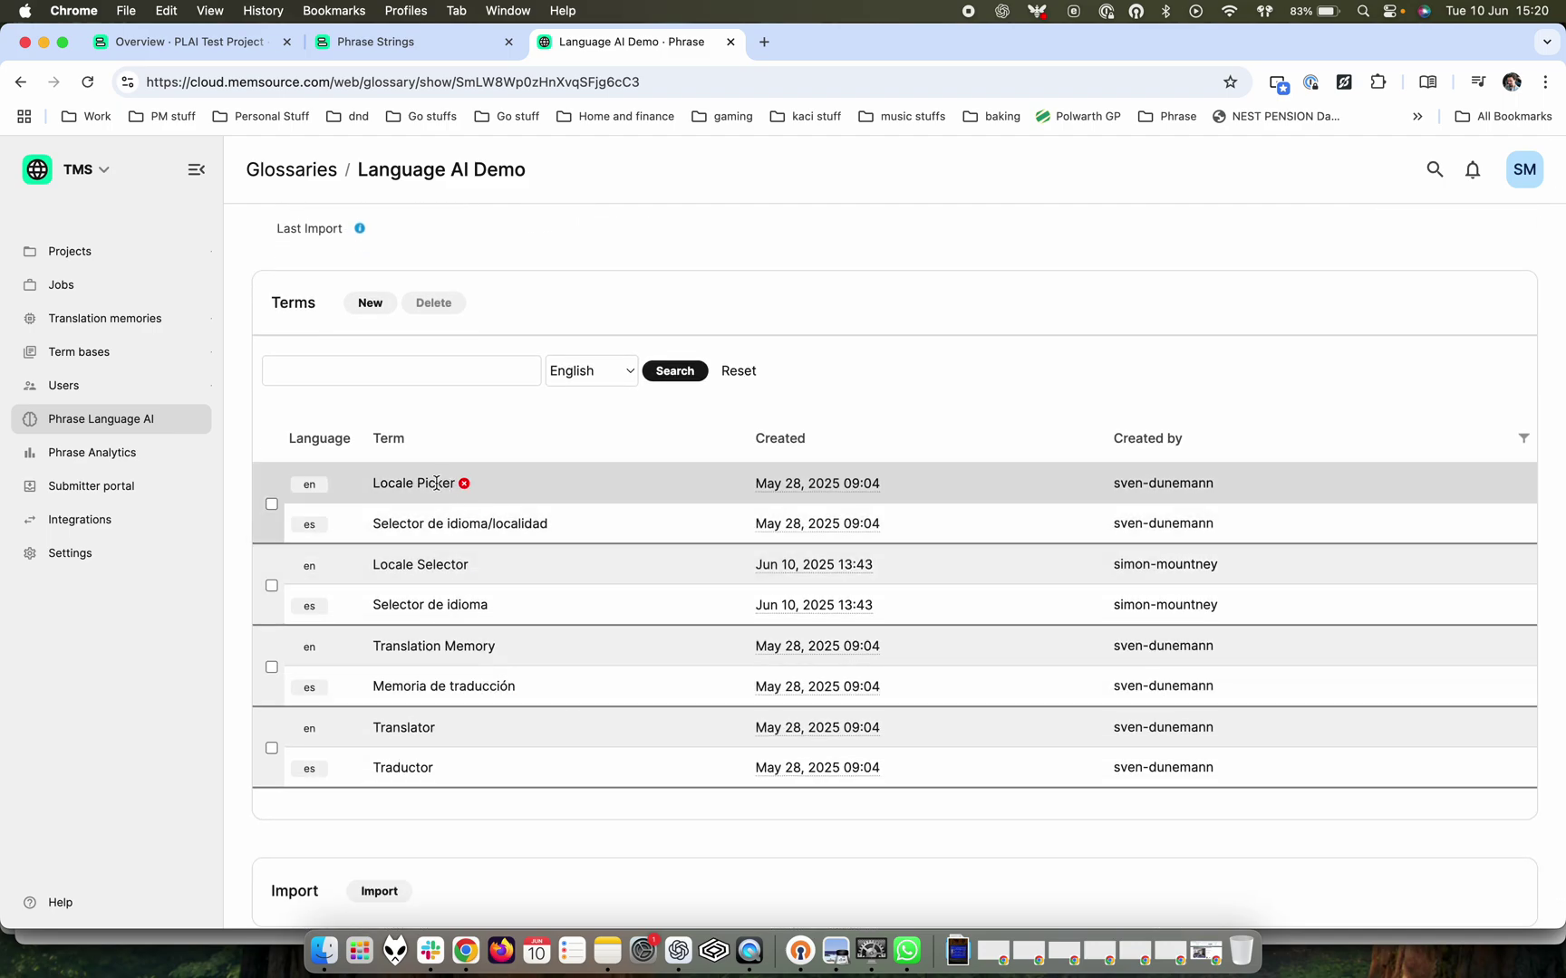
Review the Language AI Demo glossary's terms, then return to the MT profiles overview
{"action": "scroll", "coordinate": [565, 826], "scroll_direction": "up", "scroll_amount": 3}
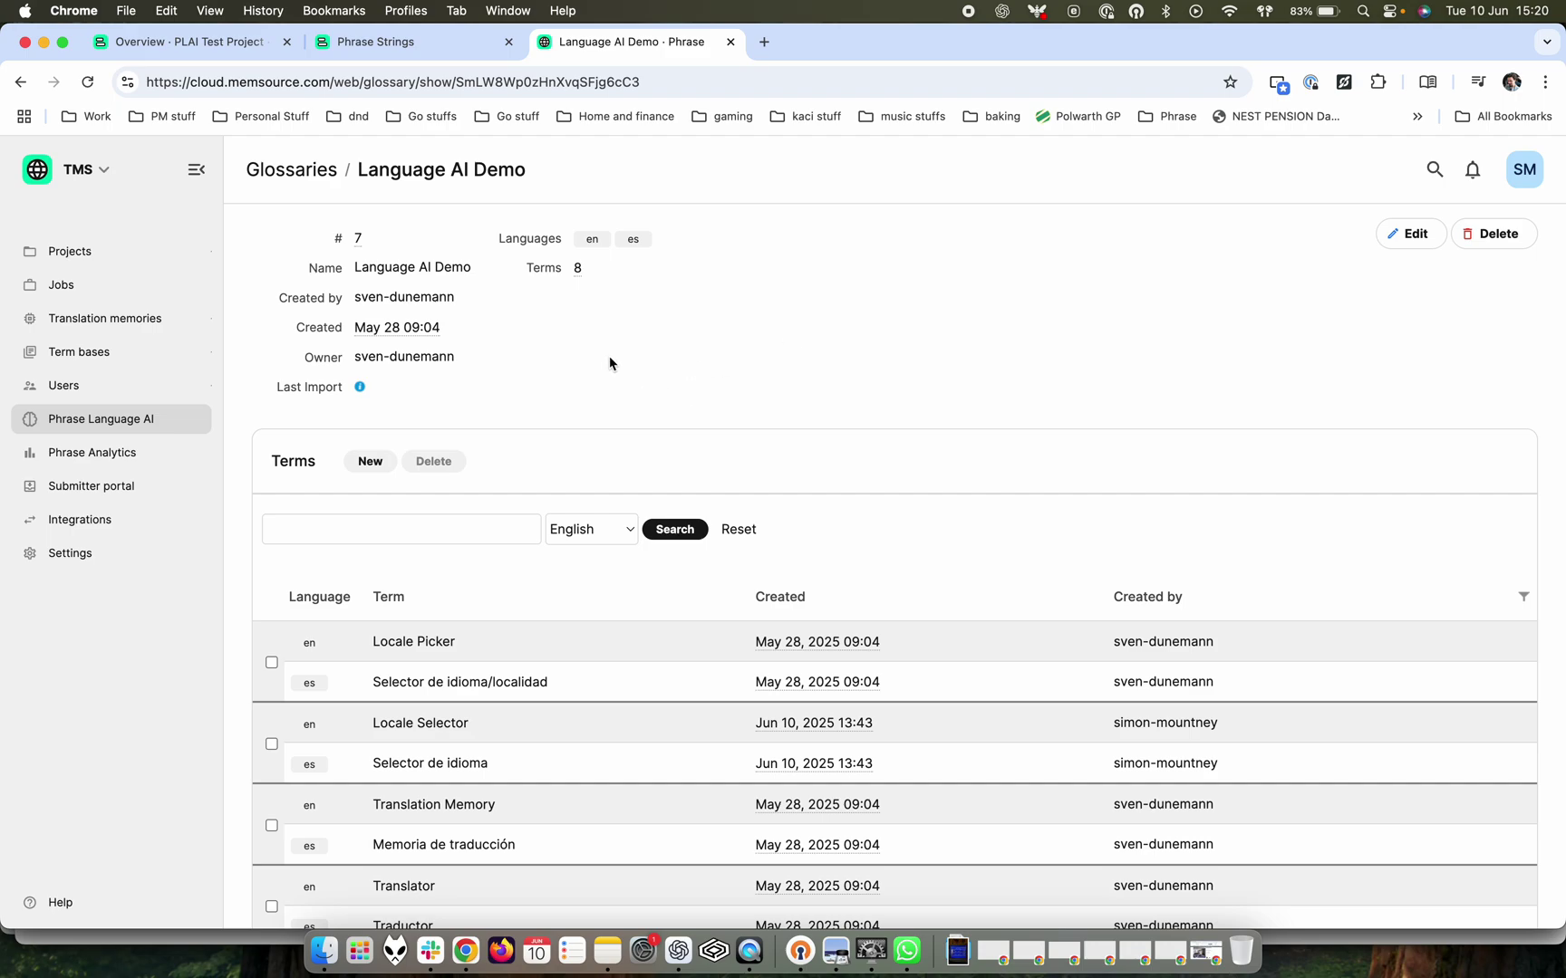
{"action": "left_click", "coordinate": [289, 172]}
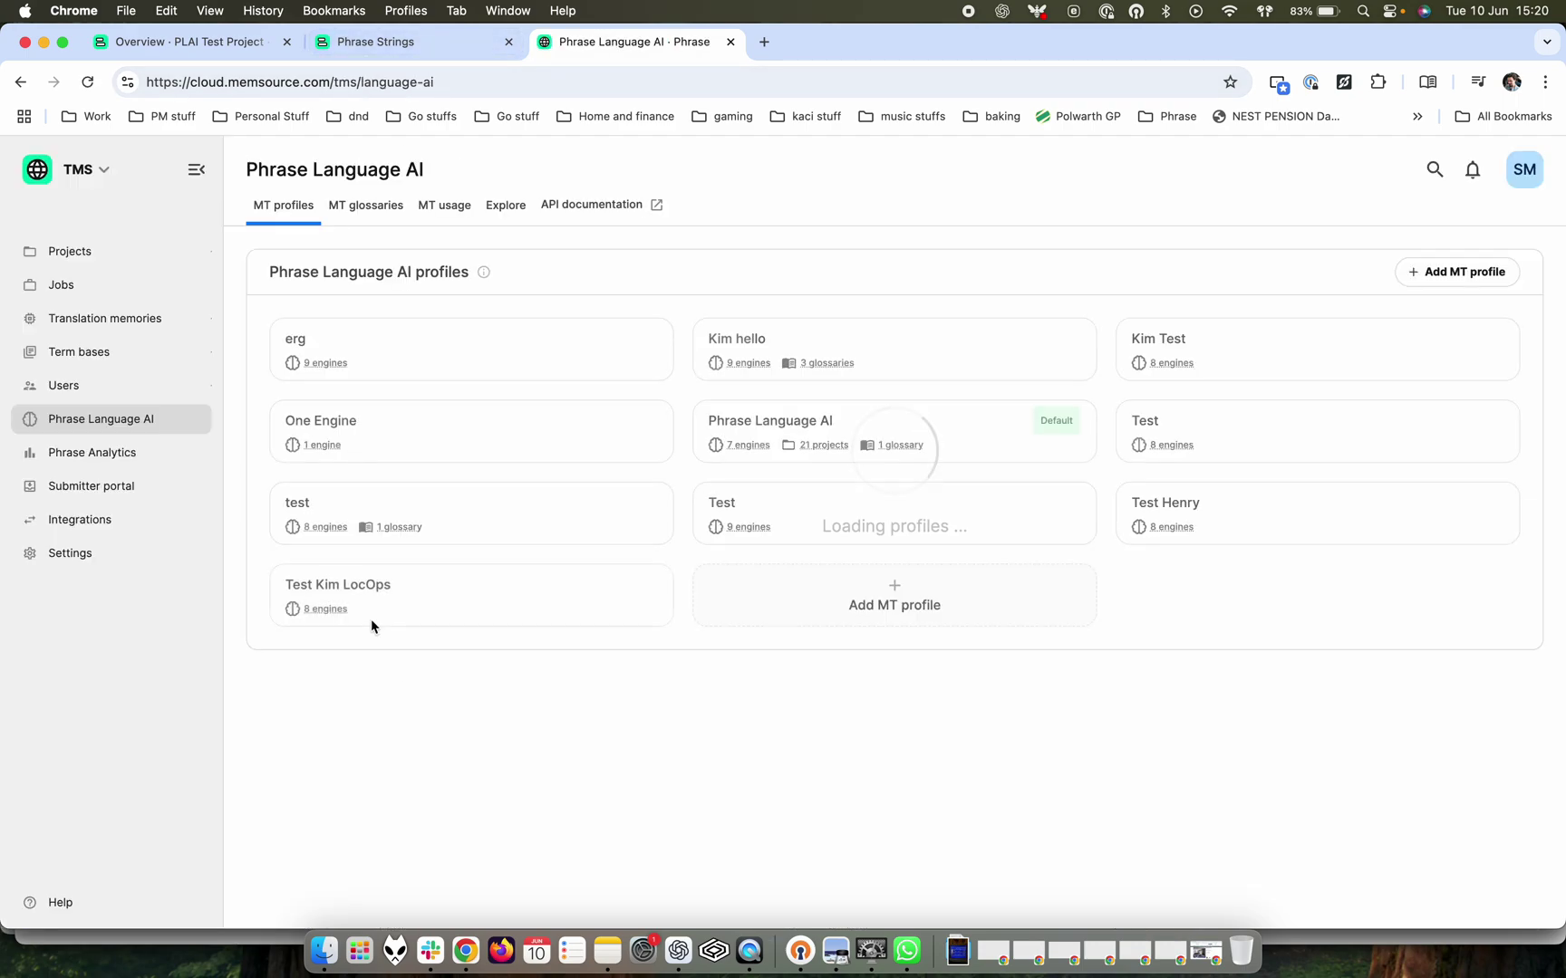
Detach the Language AI Demo glossary from the Phrase Language AI profile and view the Strings term bases
{"action": "left_click", "coordinate": [852, 422]}
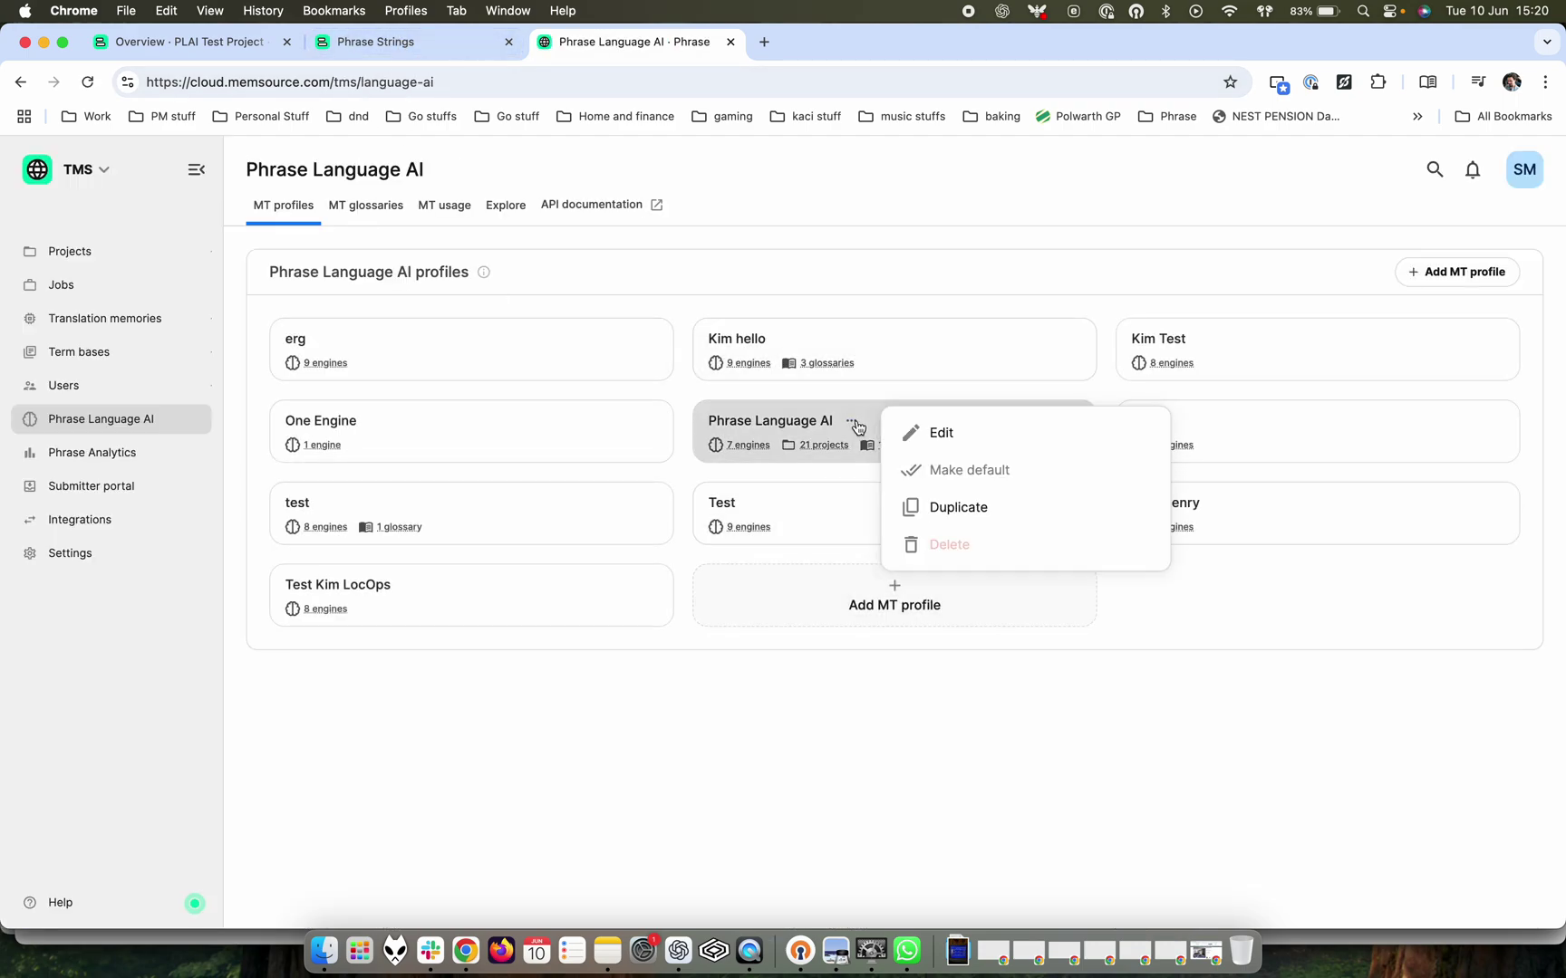
{"action": "left_click", "coordinate": [929, 433]}
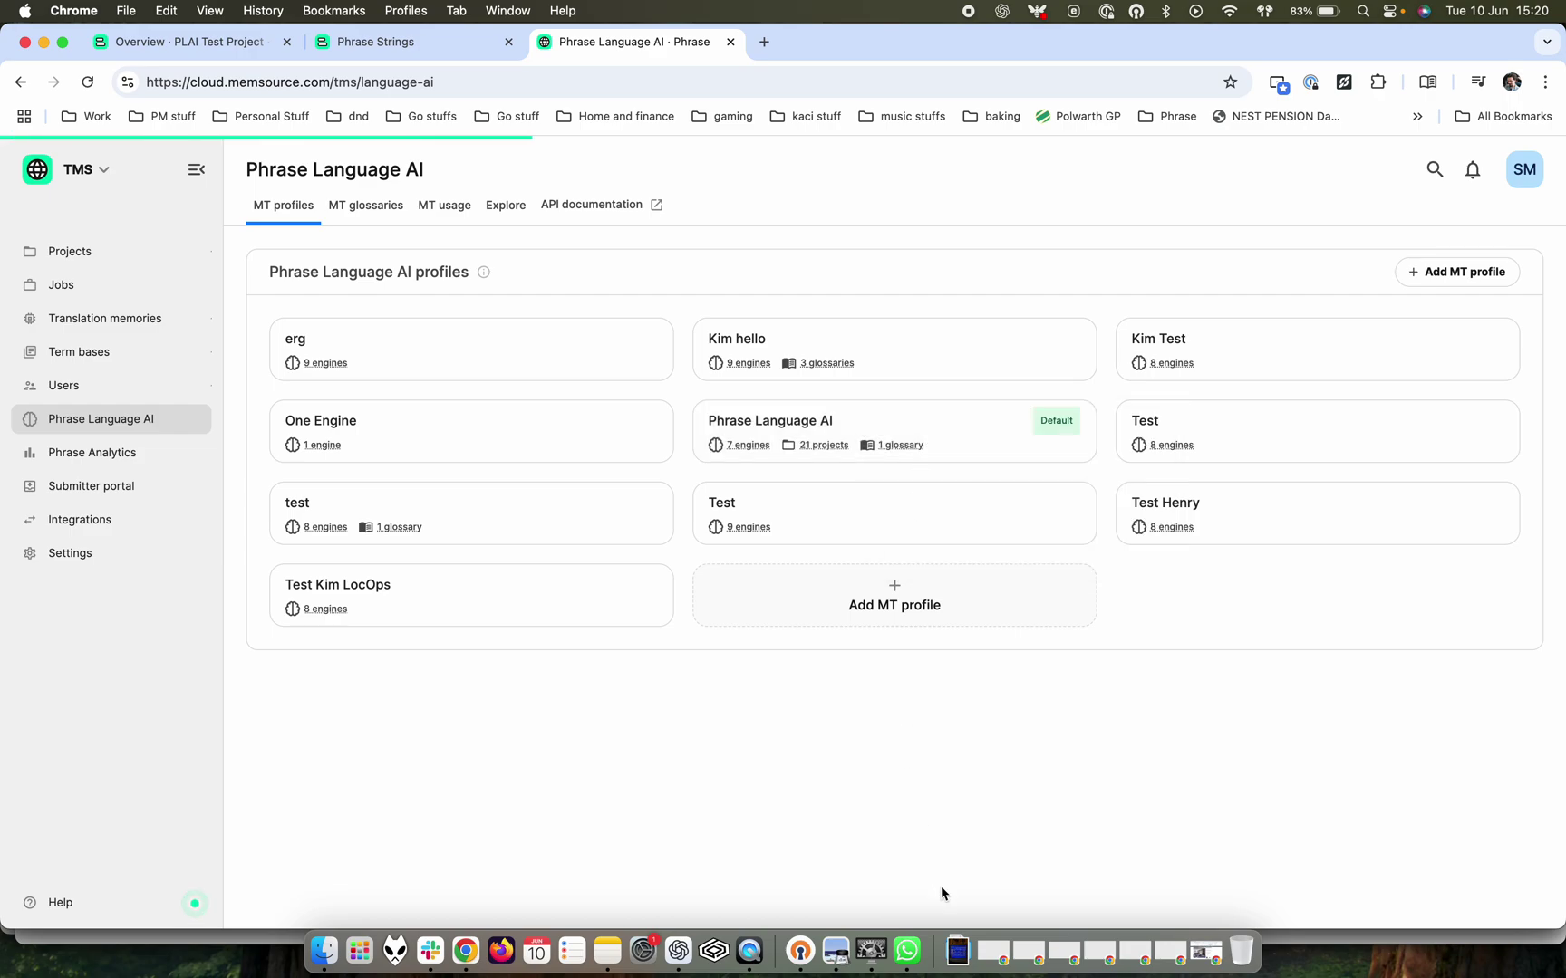
{"action": "scroll", "coordinate": [1388, 848], "scroll_direction": "down", "scroll_amount": 1}
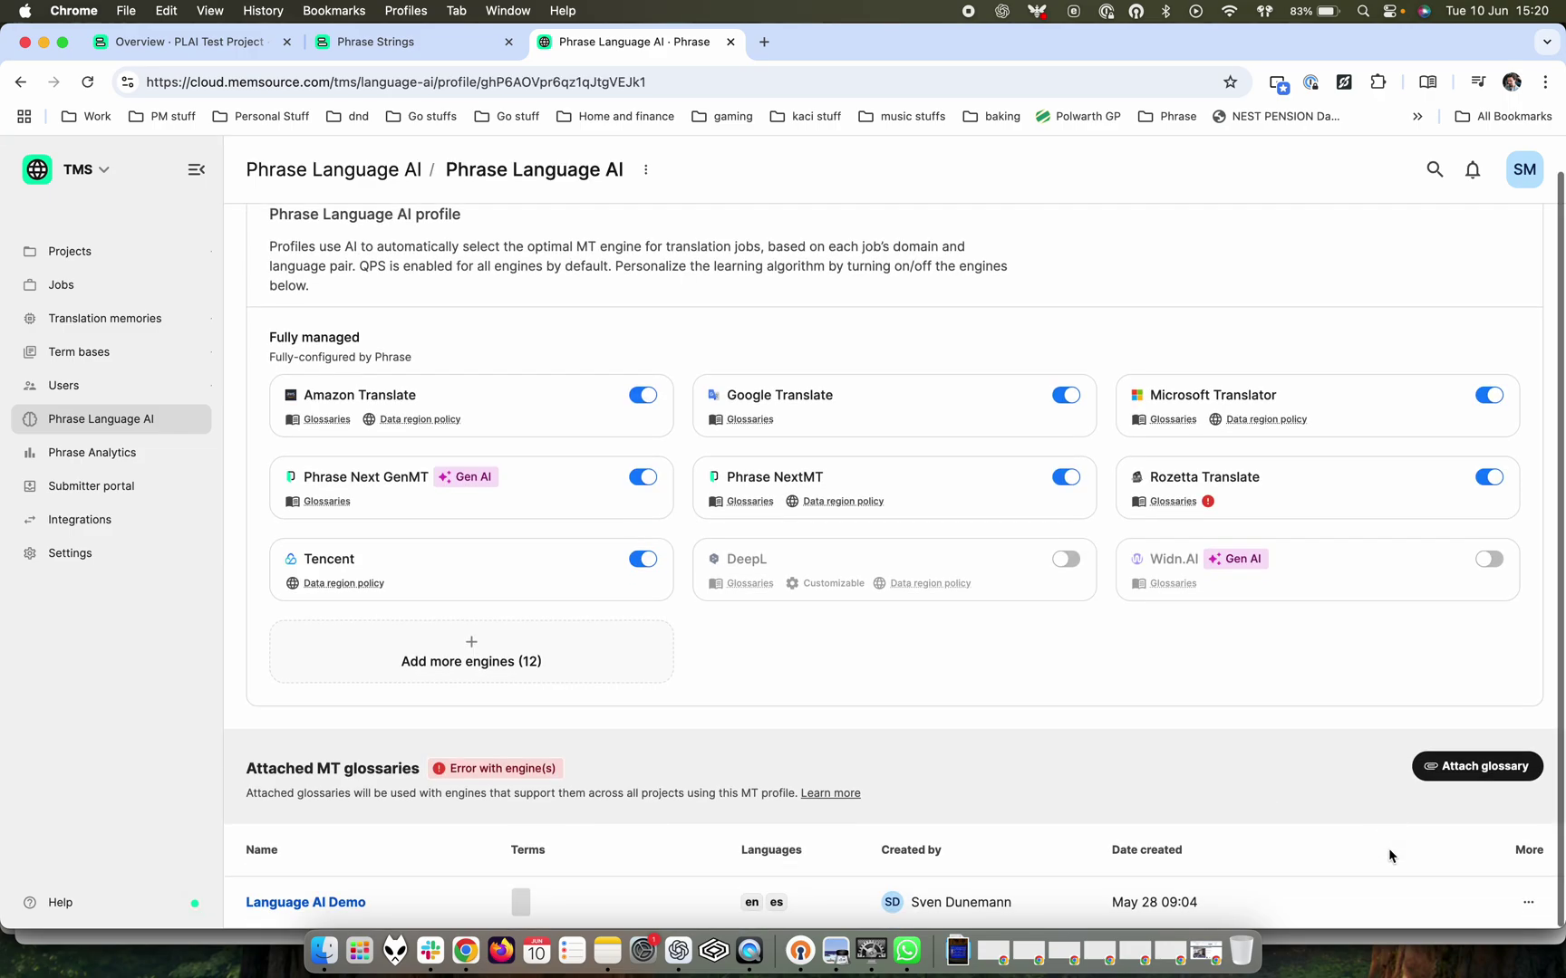
{"action": "left_click", "coordinate": [1528, 902]}
{"action": "left_click", "coordinate": [1362, 902]}
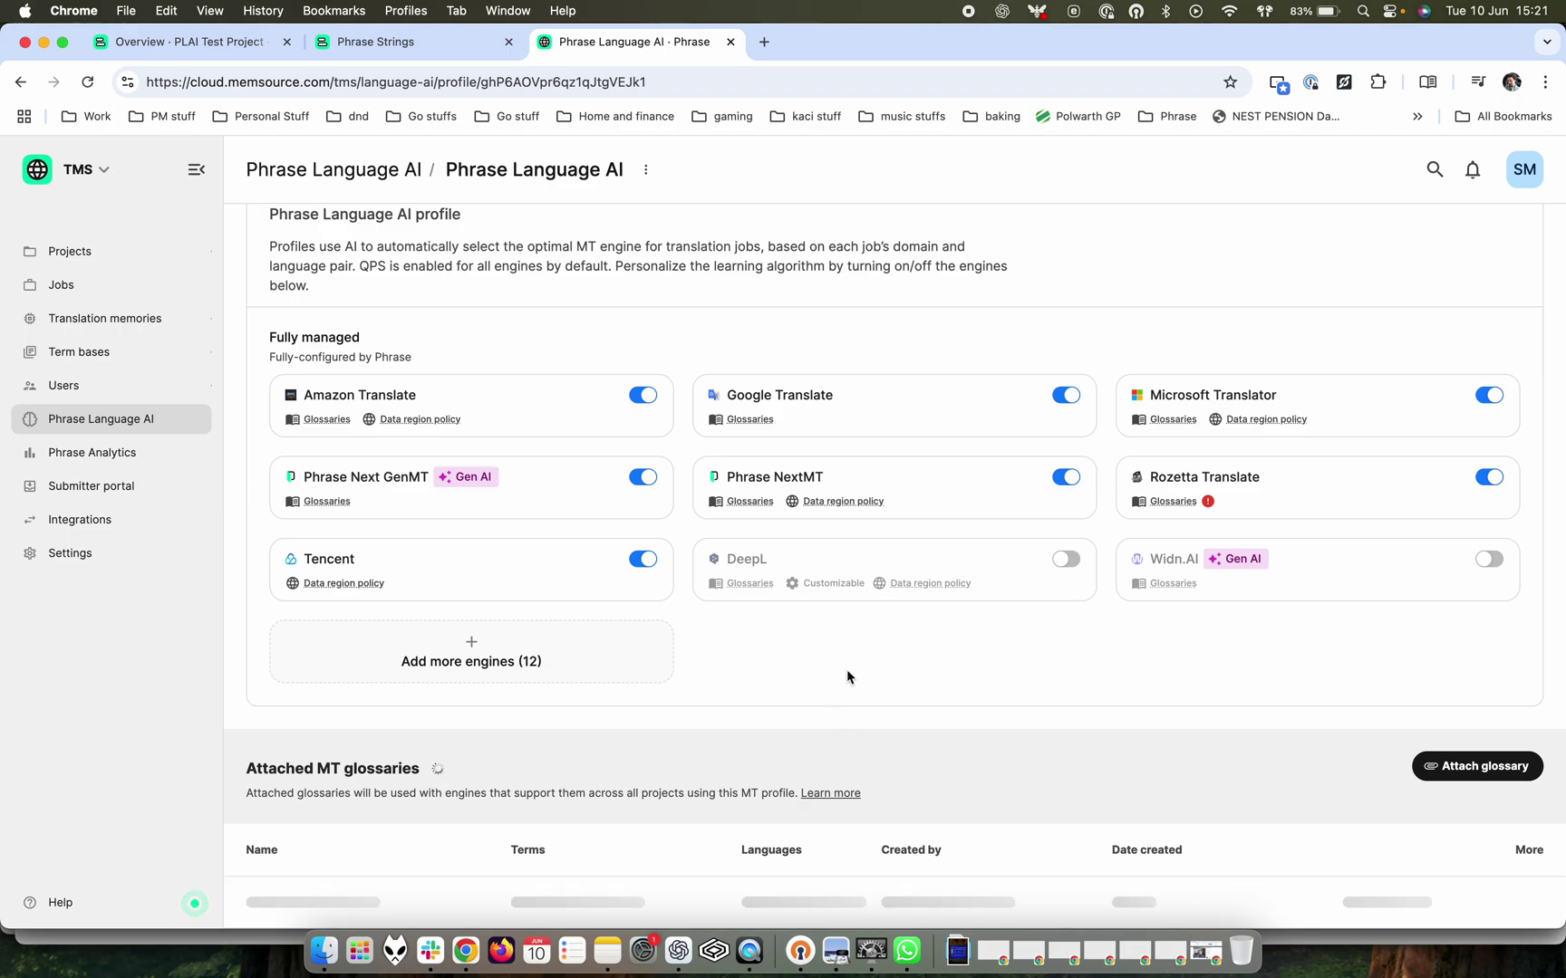
{"action": "left_click", "coordinate": [227, 43]}
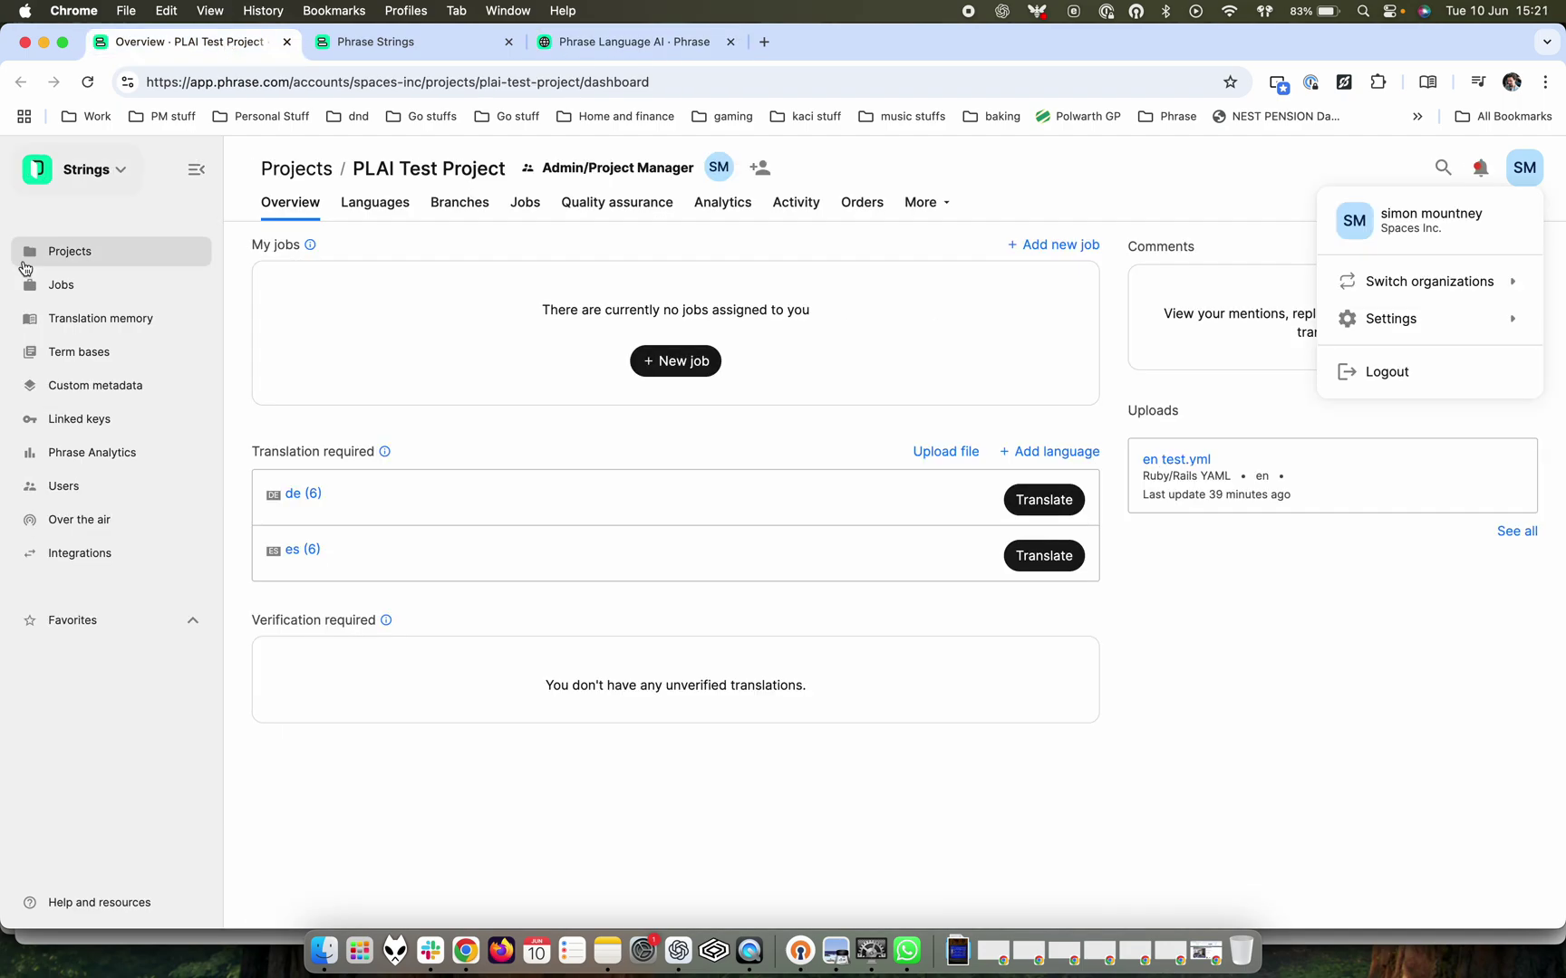
{"action": "left_click", "coordinate": [81, 357]}
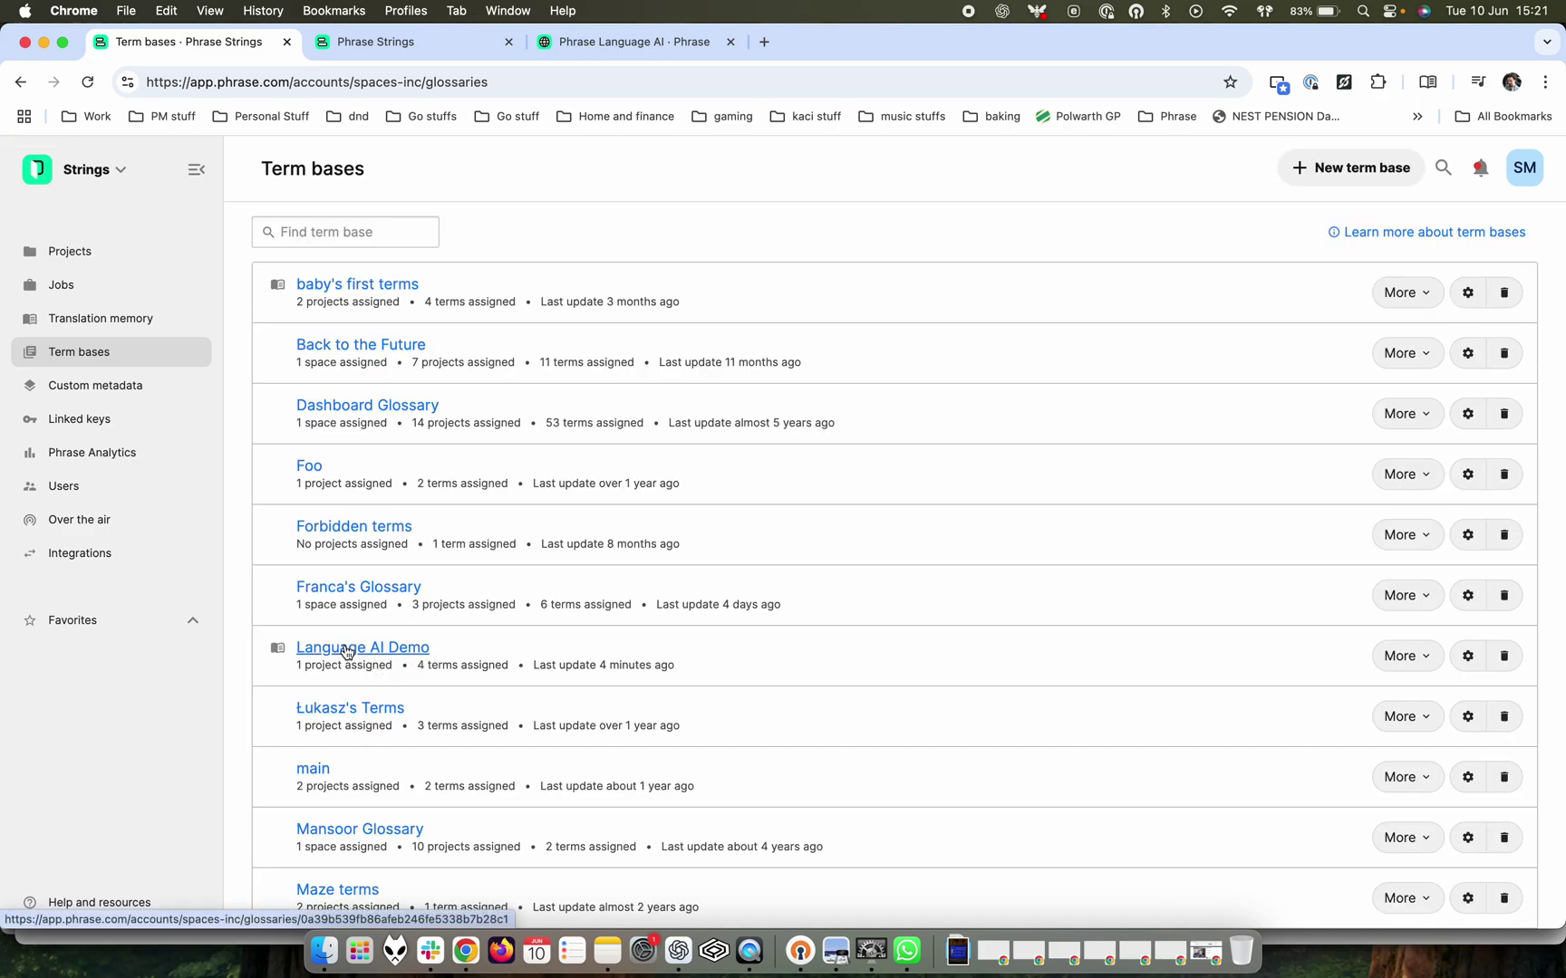
Reattach the Language AI Demo glossary to the Phrase Language AI profile
{"action": "left_click", "coordinate": [634, 42]}
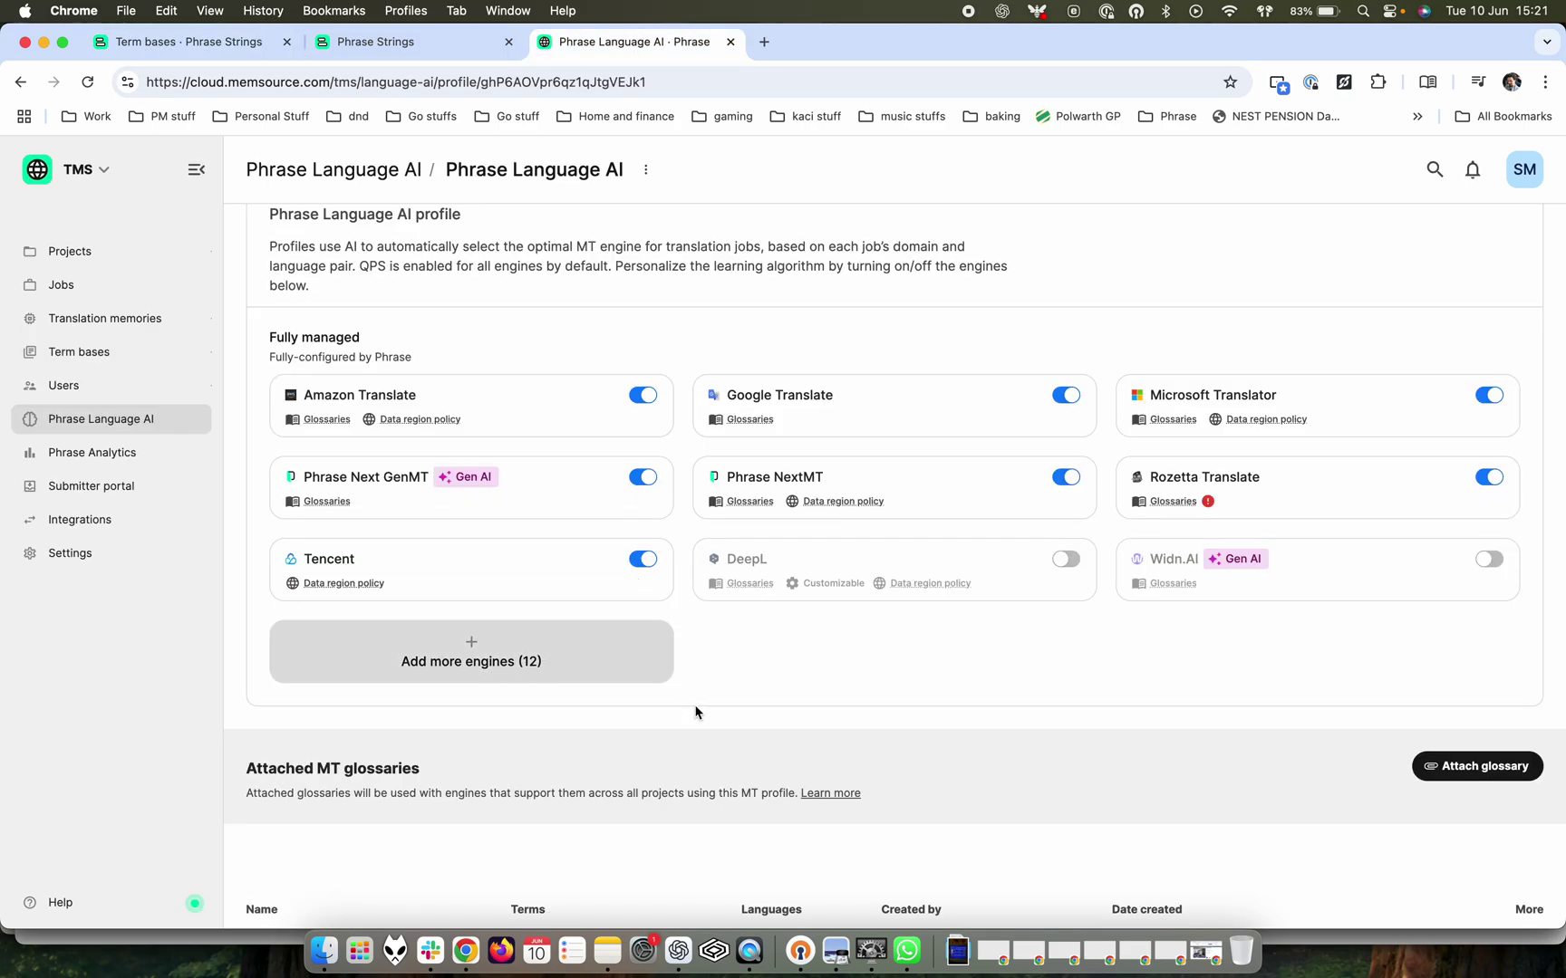
{"action": "left_click", "coordinate": [1500, 766]}
{"action": "left_click", "coordinate": [861, 566]}
{"action": "left_click", "coordinate": [635, 730]}
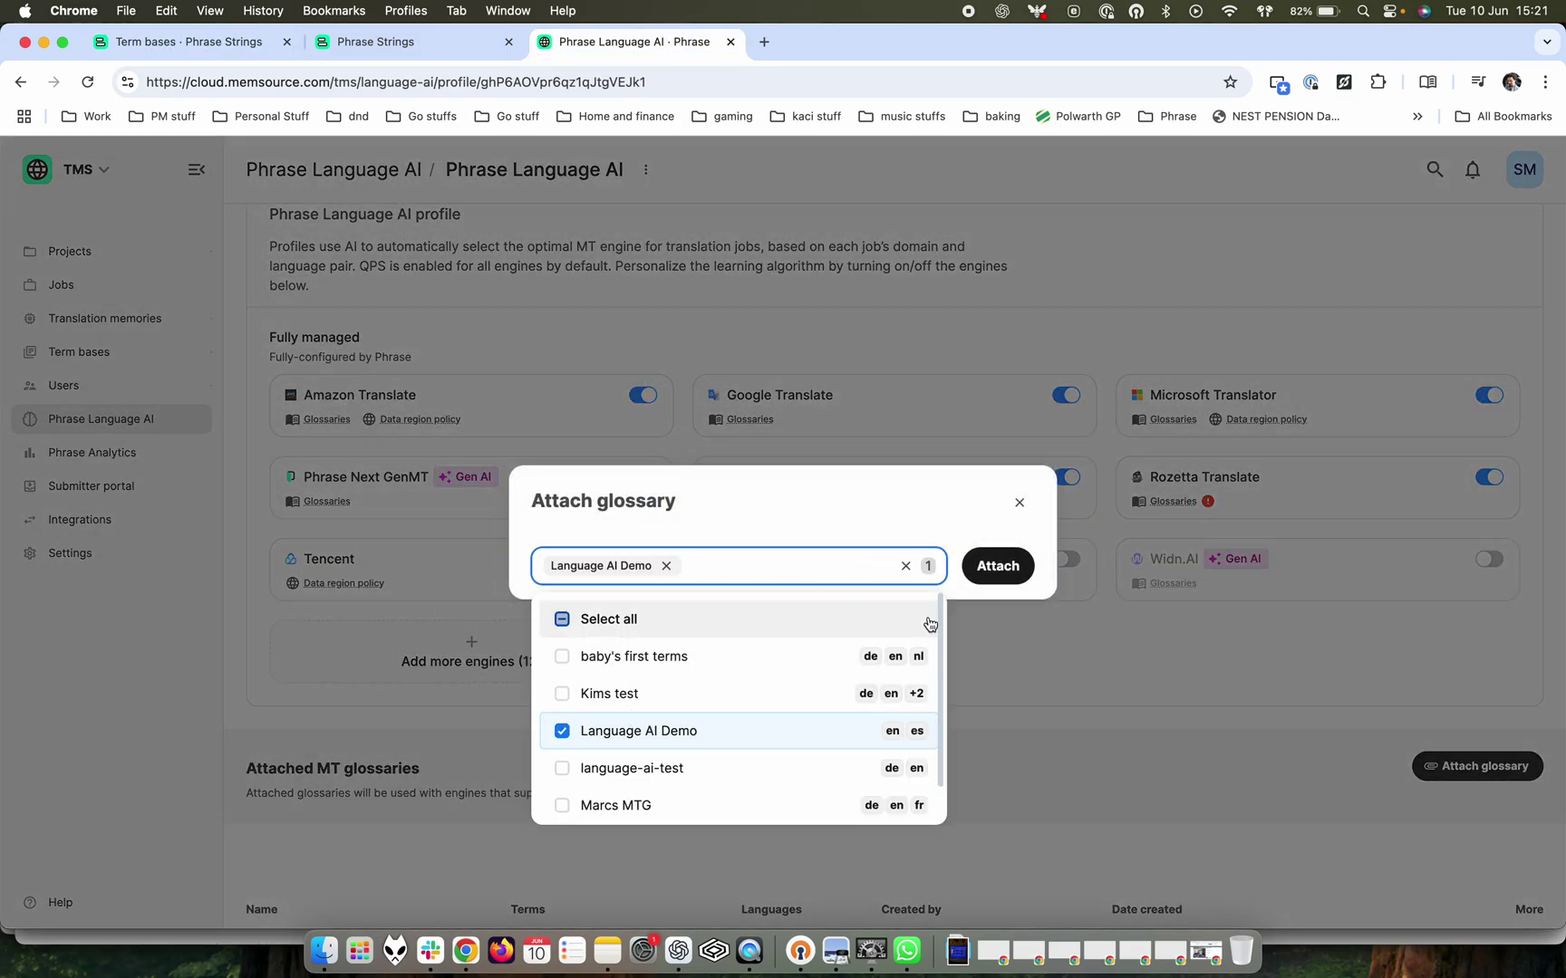
{"action": "left_click", "coordinate": [1004, 577]}
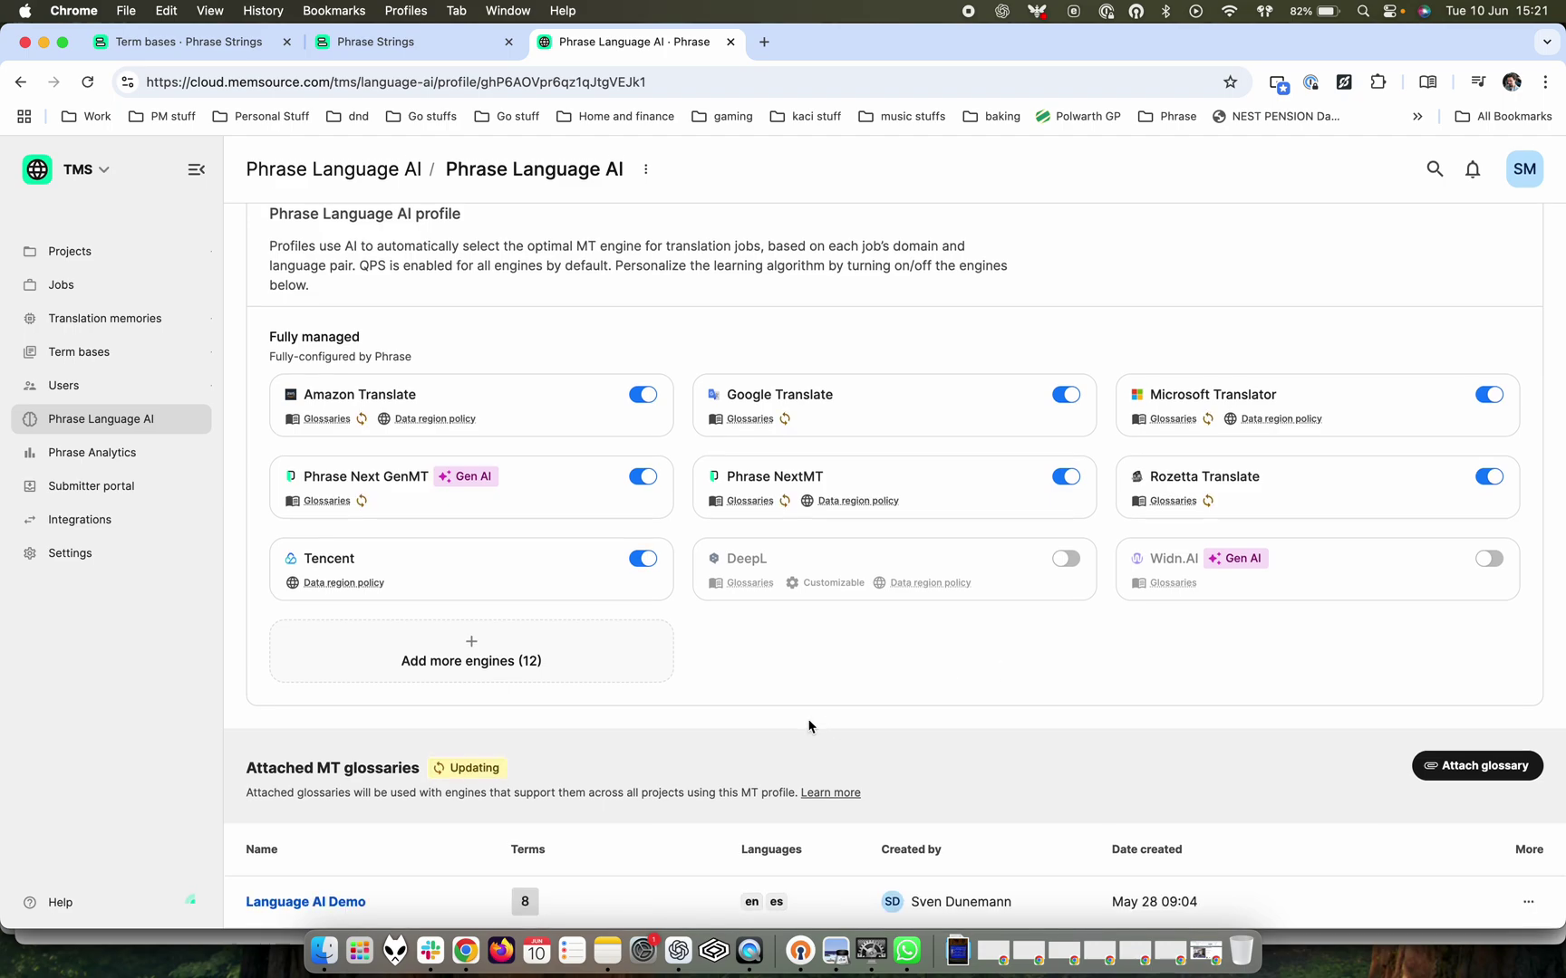
{"action": "left_click", "coordinate": [197, 45]}
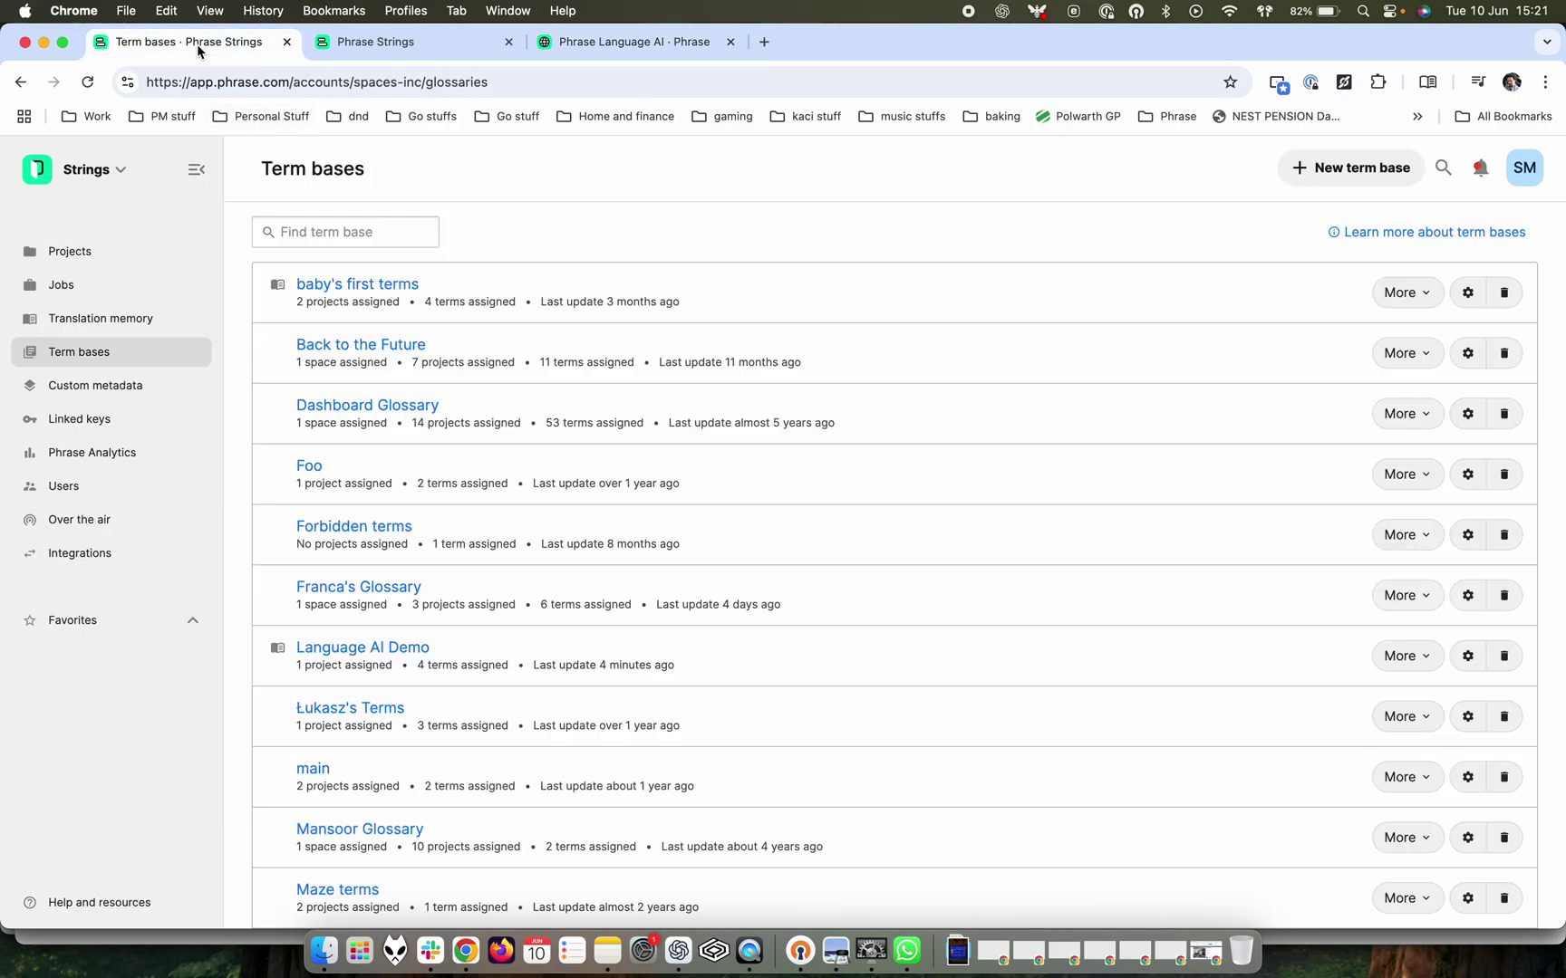
In the Language AI Demo term base, start a new translatable term named 'test en'
{"action": "left_click", "coordinate": [327, 655]}
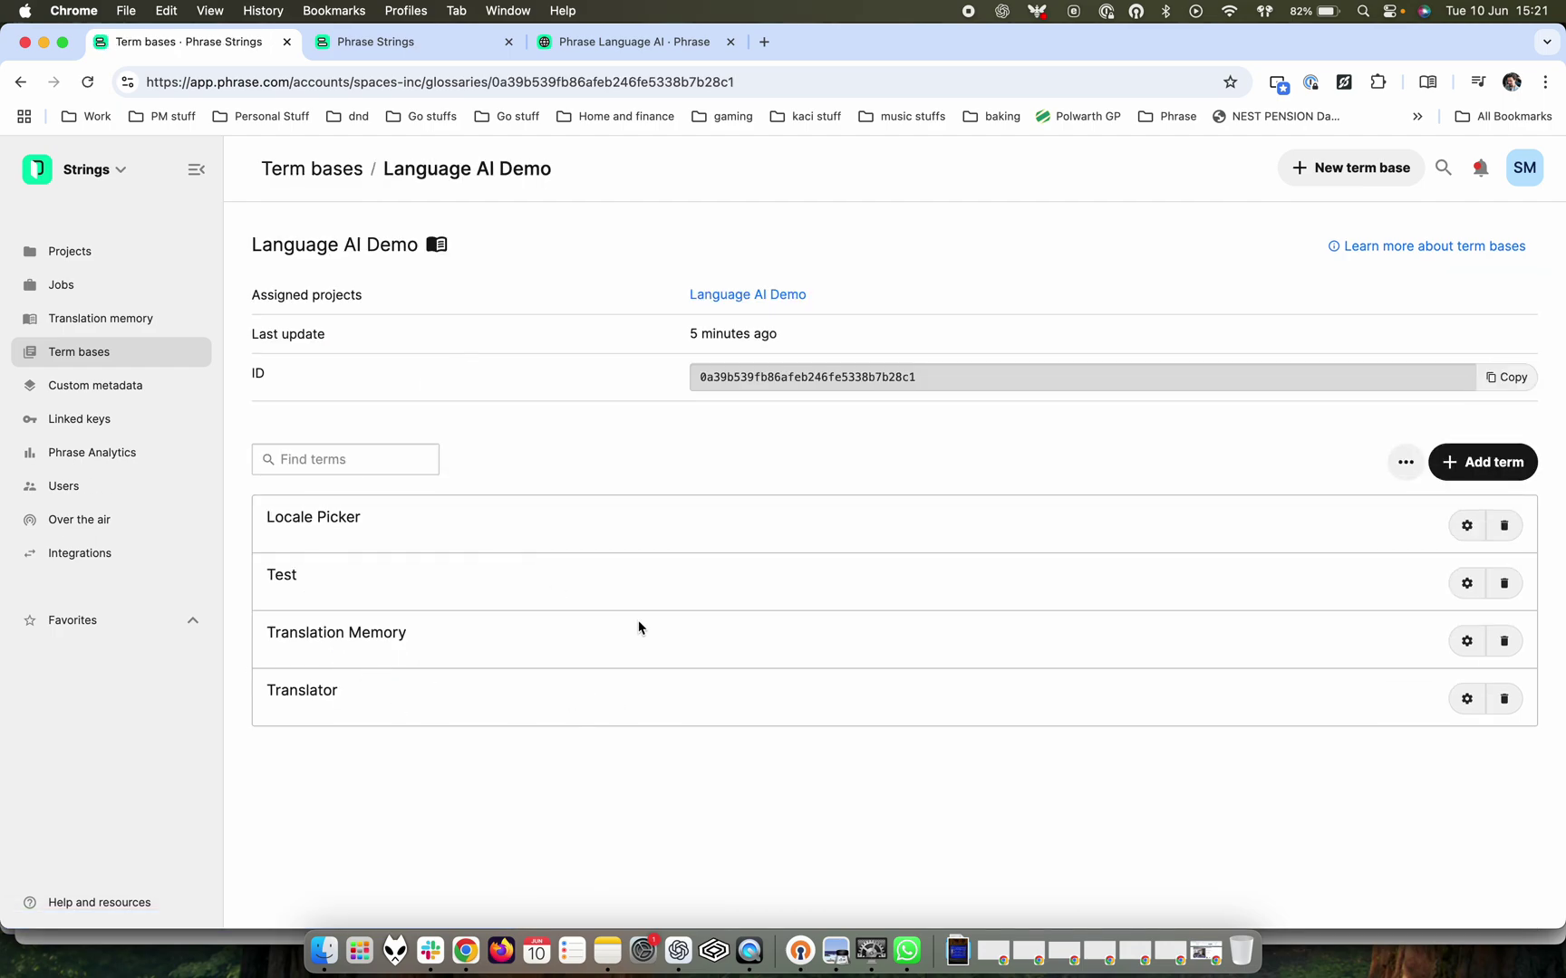
{"action": "left_click", "coordinate": [1472, 464]}
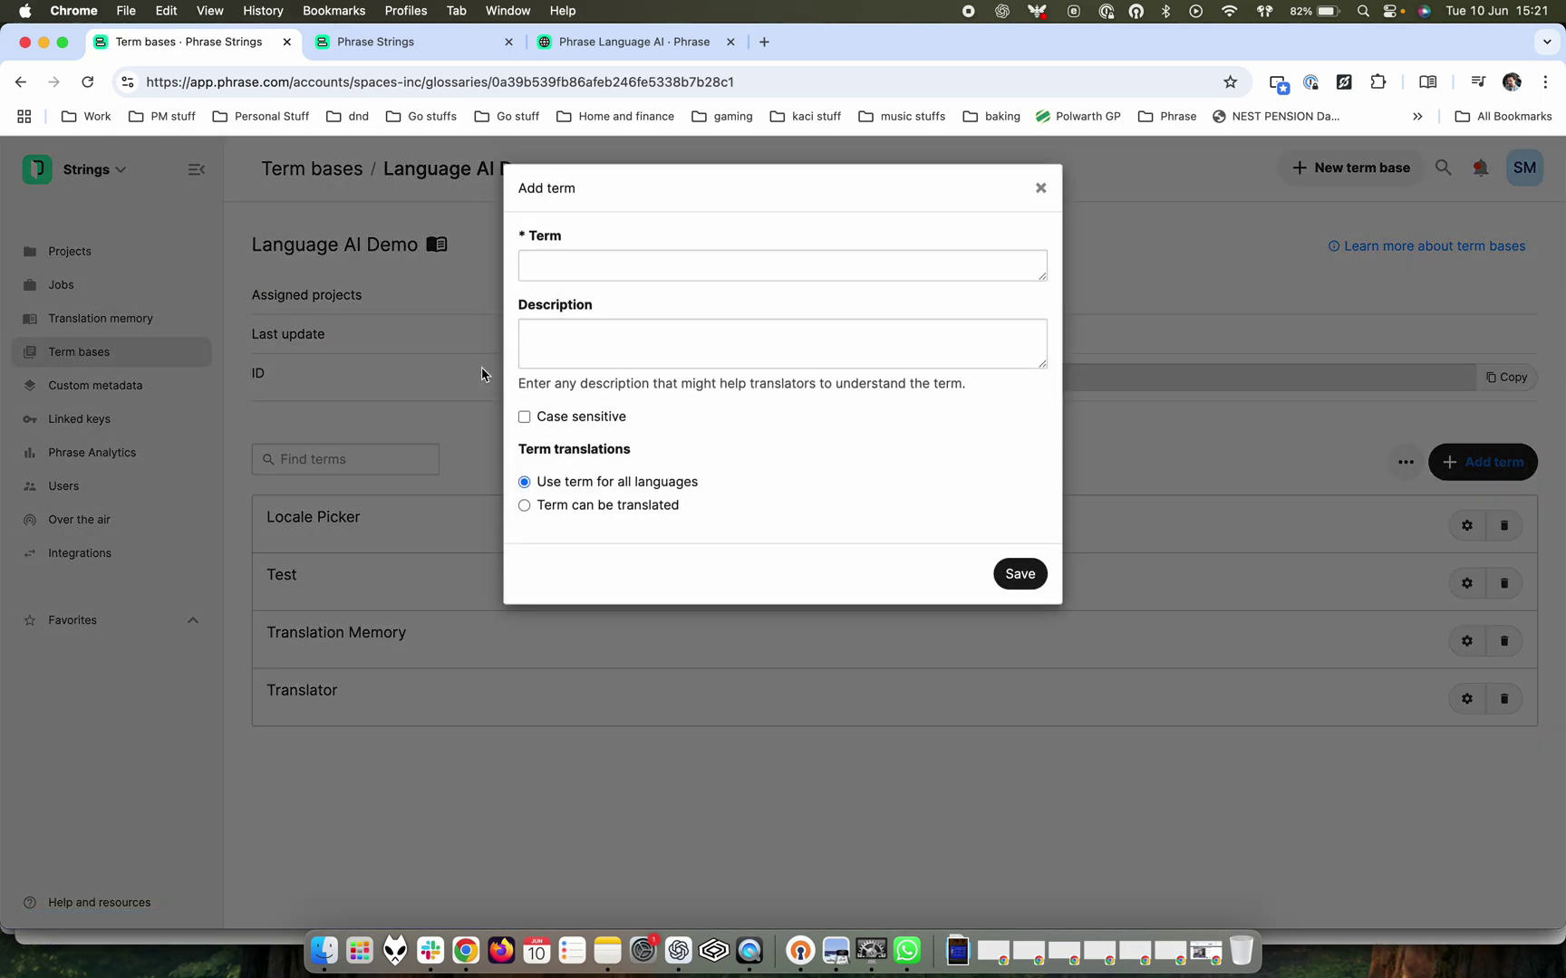
{"action": "left_click", "coordinate": [599, 271]}
{"action": "type", "text": "test en"}
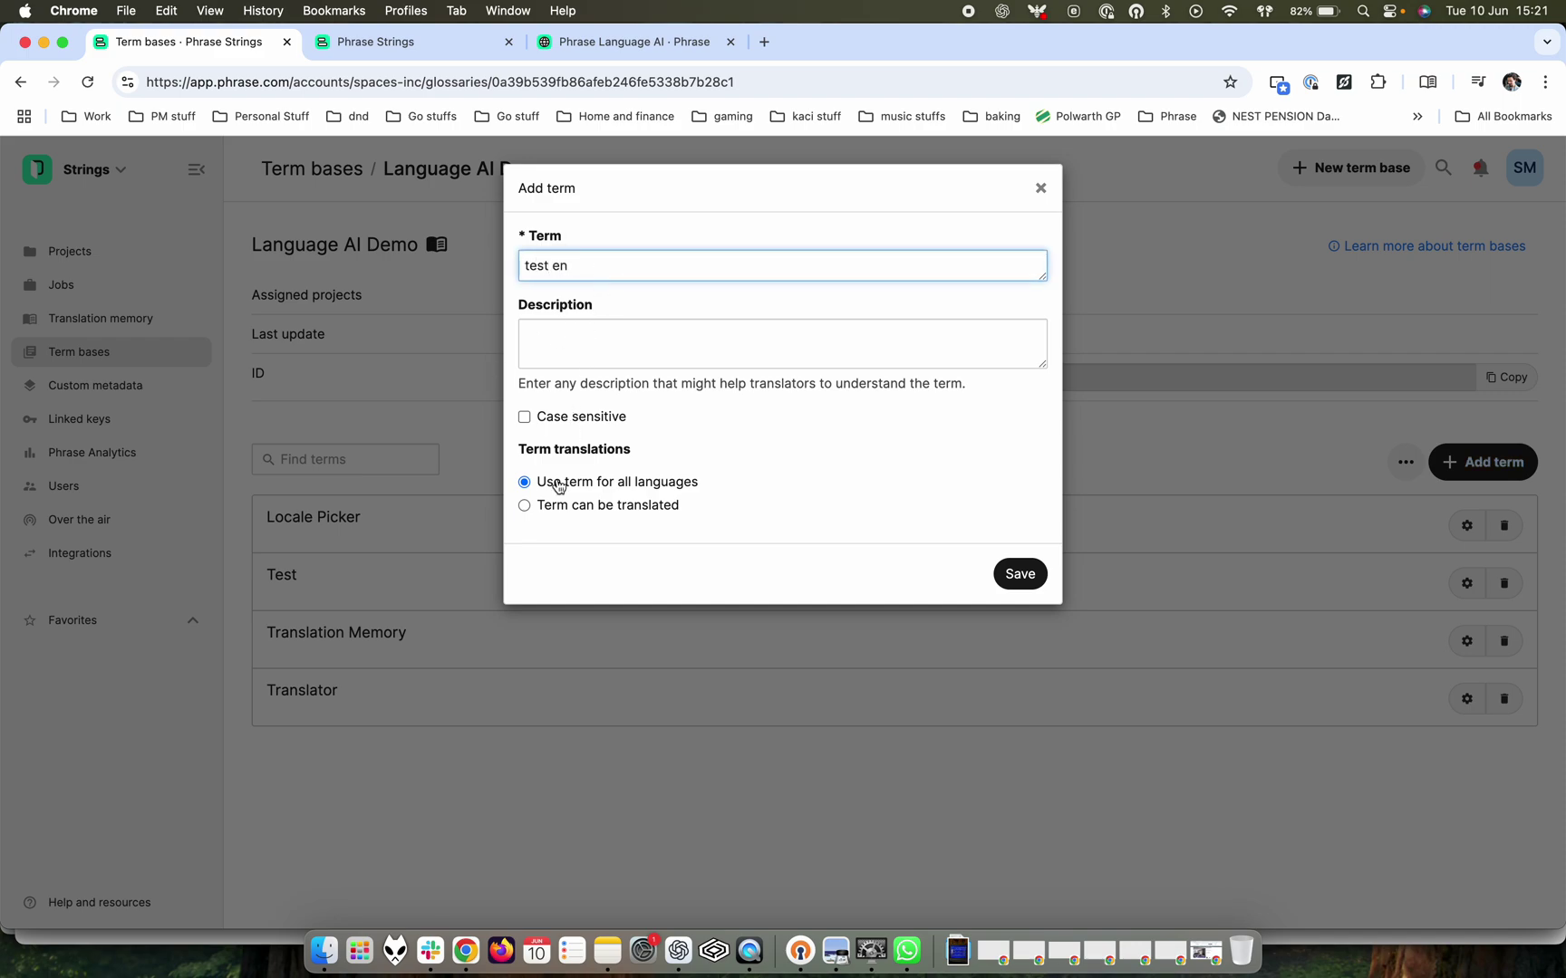
{"action": "left_click", "coordinate": [580, 510]}
Give the term an English row and a Spanish translation 'test es', and save it
{"action": "left_click", "coordinate": [598, 543]}
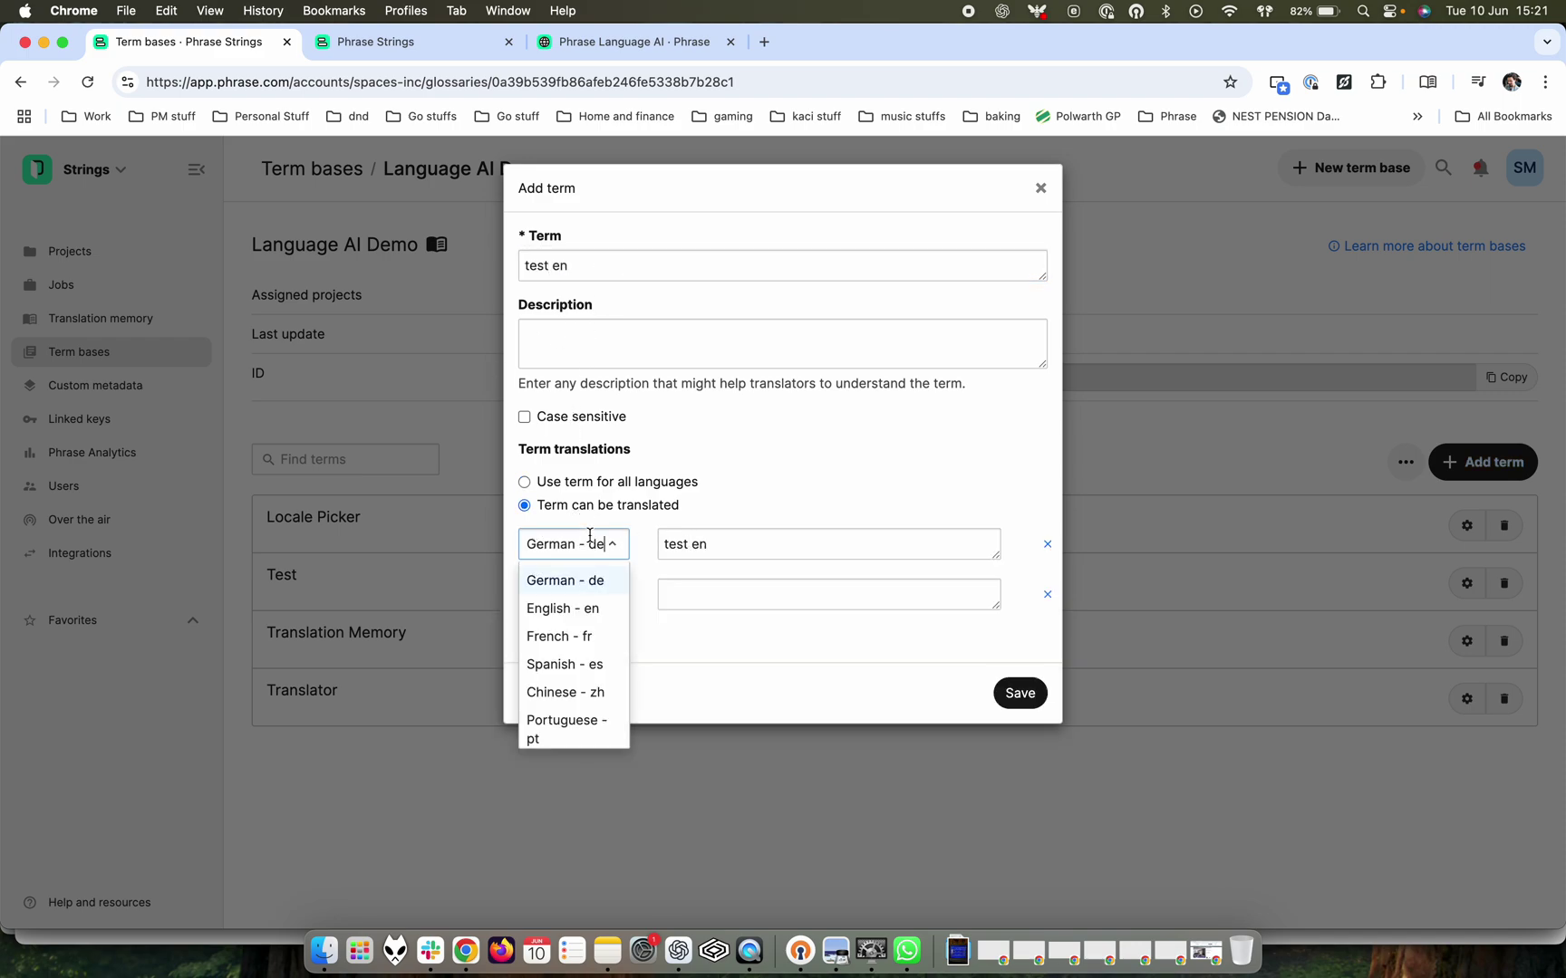
{"action": "left_click", "coordinate": [590, 610]}
{"action": "left_click", "coordinate": [685, 595]}
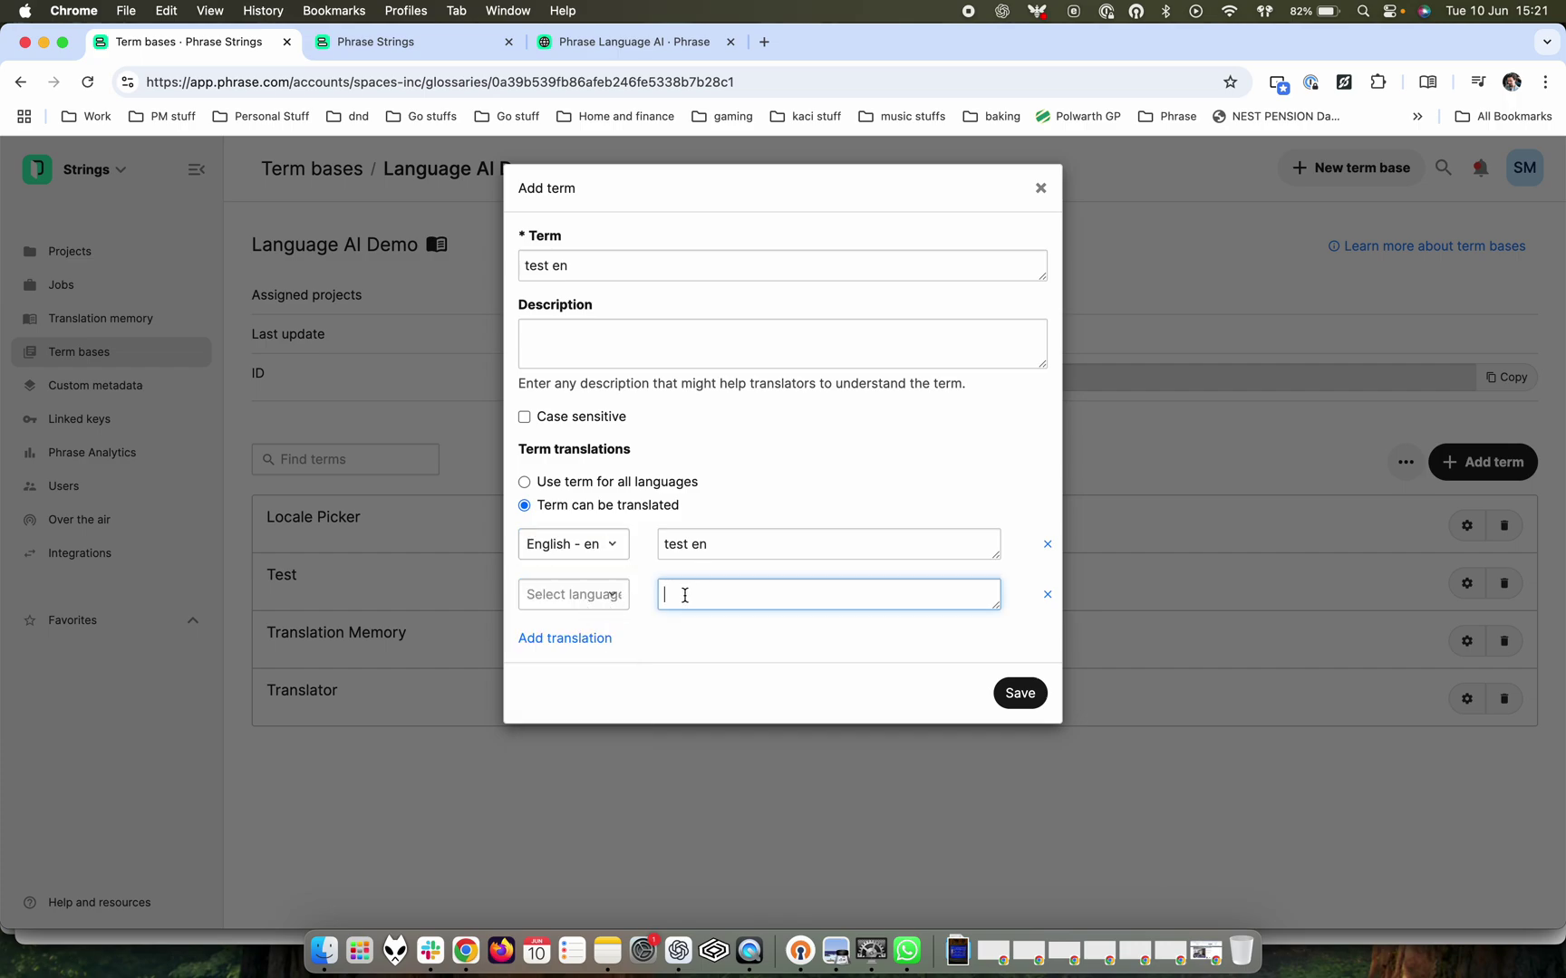
{"action": "left_click", "coordinate": [597, 594]}
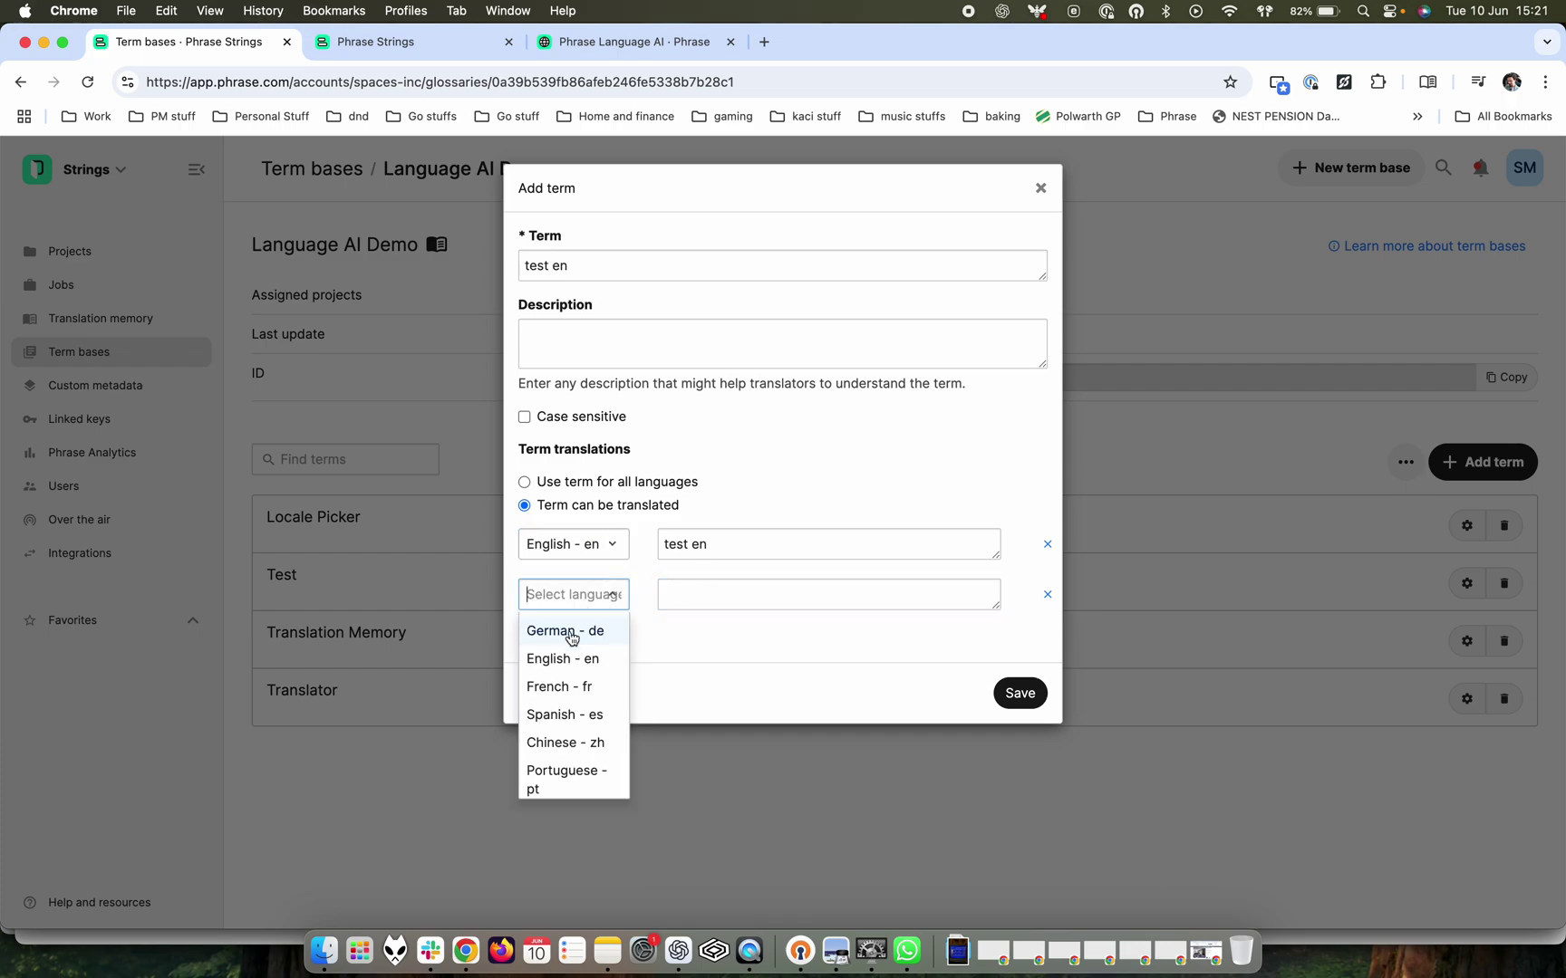
{"action": "left_click", "coordinate": [581, 720]}
{"action": "left_click", "coordinate": [685, 596]}
{"action": "type", "text": "test"}
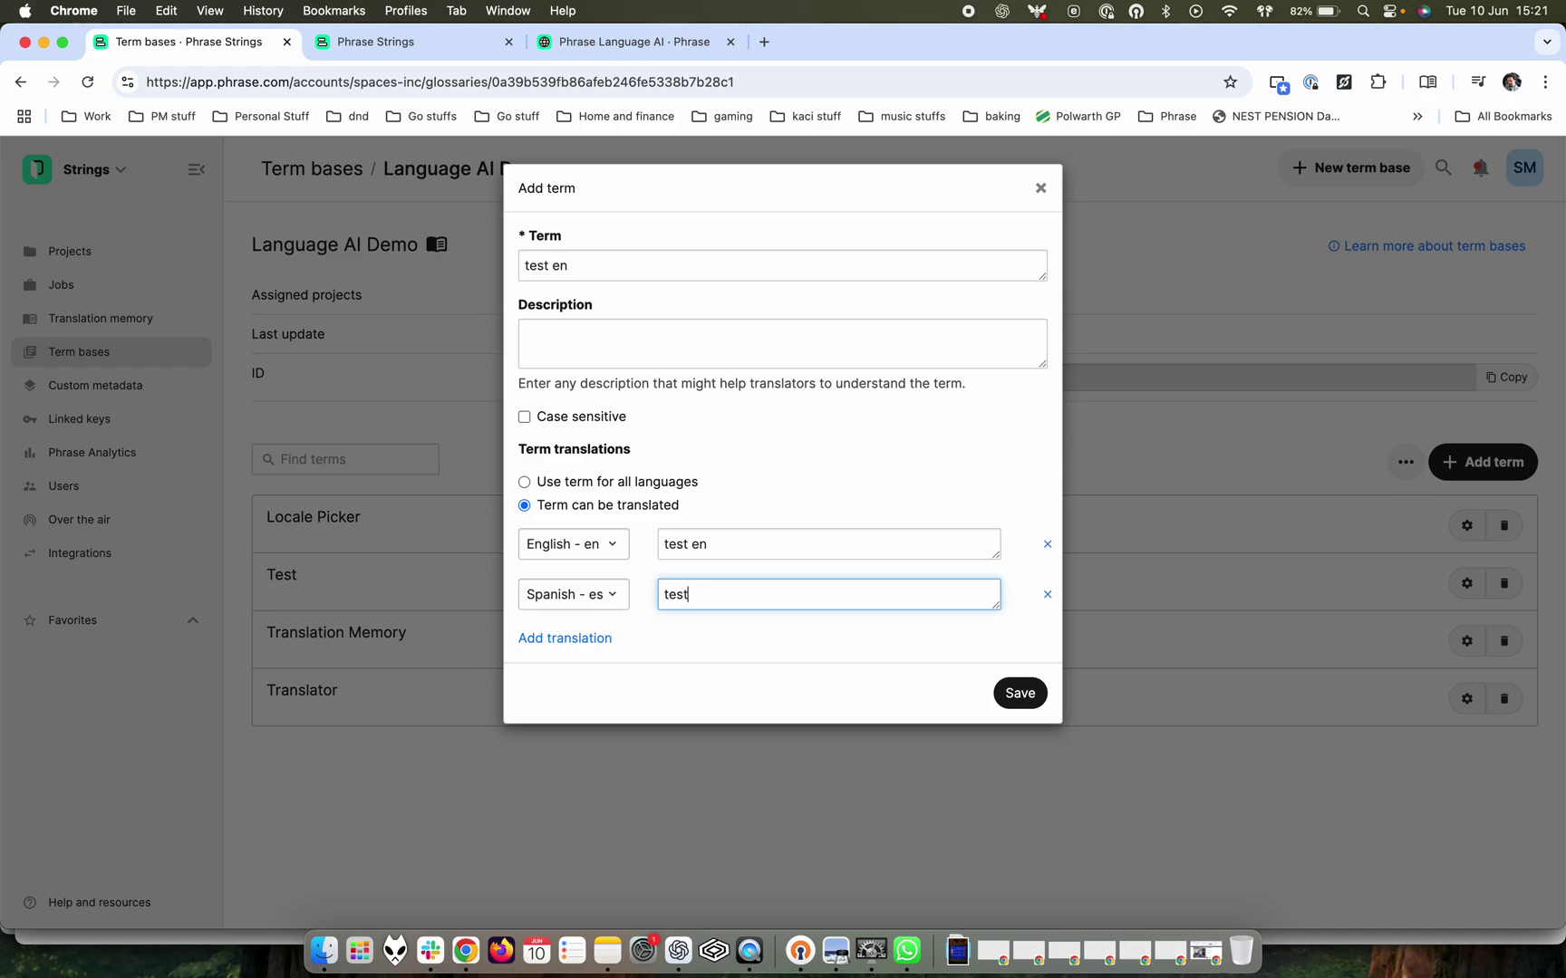
{"action": "type", "text": " es"}
{"action": "left_click", "coordinate": [1033, 690]}
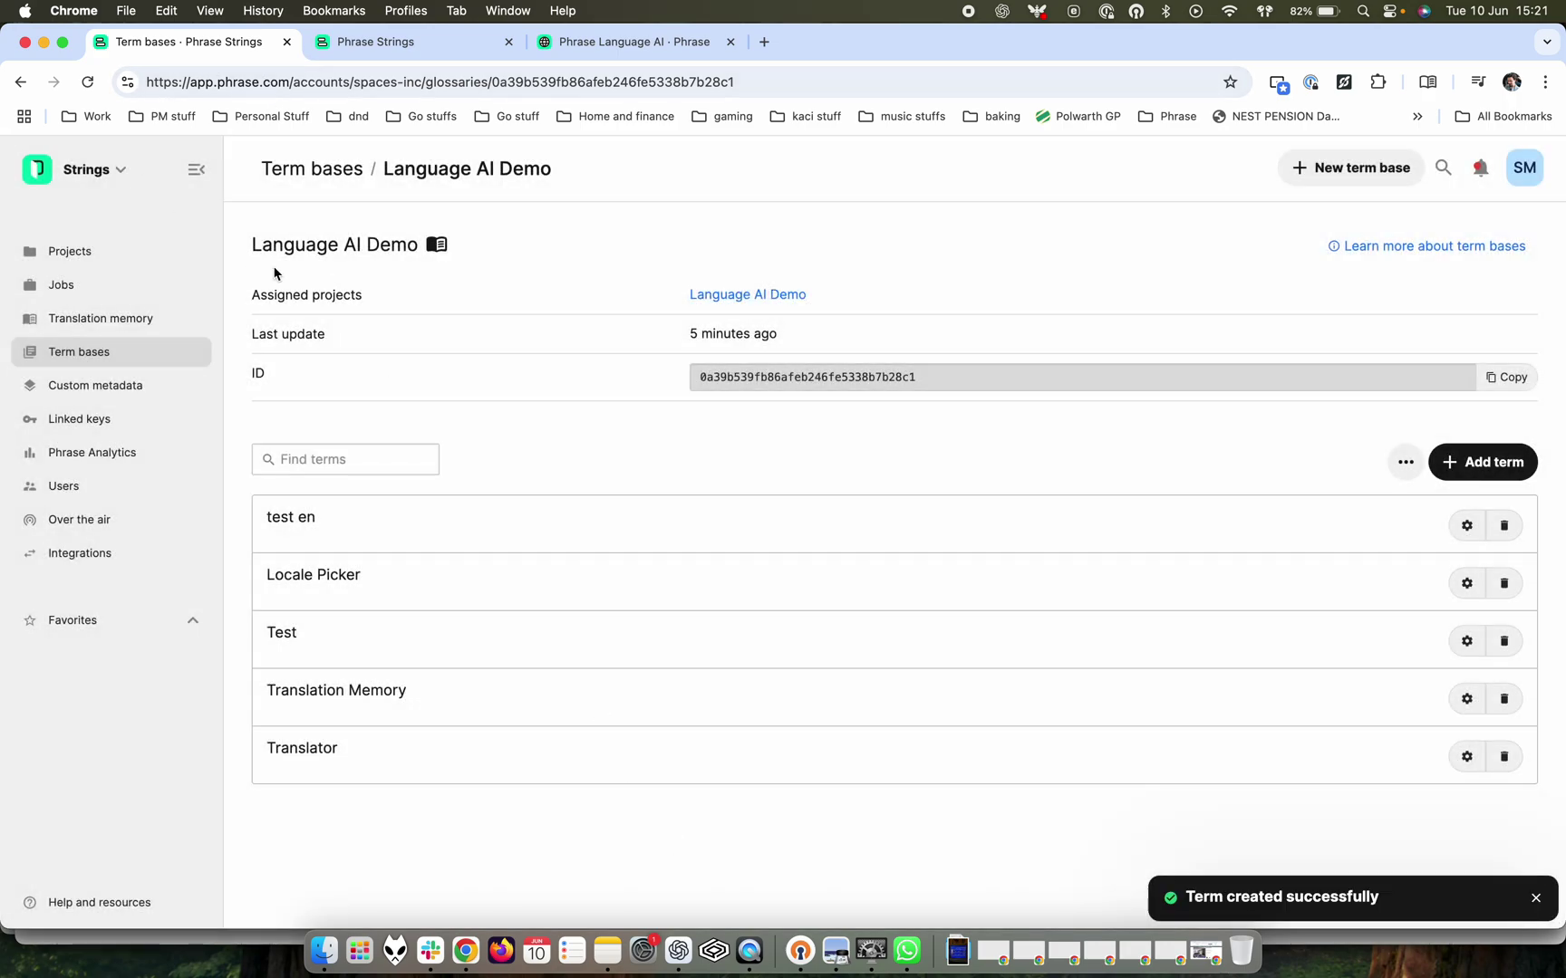
{"action": "left_click", "coordinate": [319, 171]}
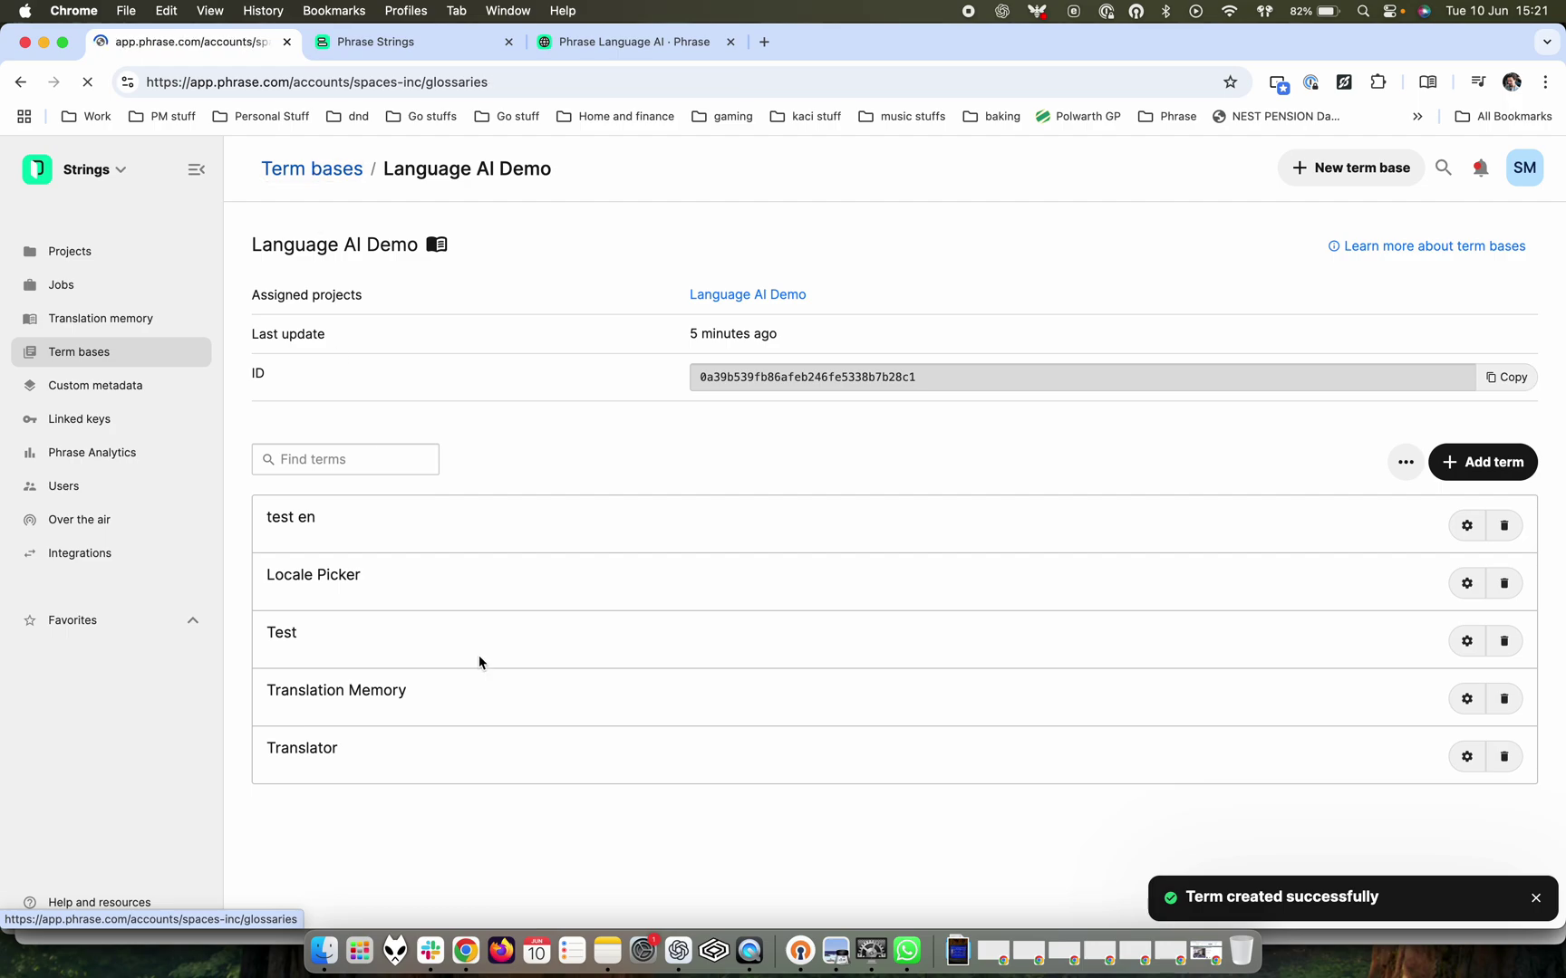
Update the Language AI Demo term base in Phrase Language AI, then open PLAI Test Project's English strings
{"action": "left_click", "coordinate": [1413, 655]}
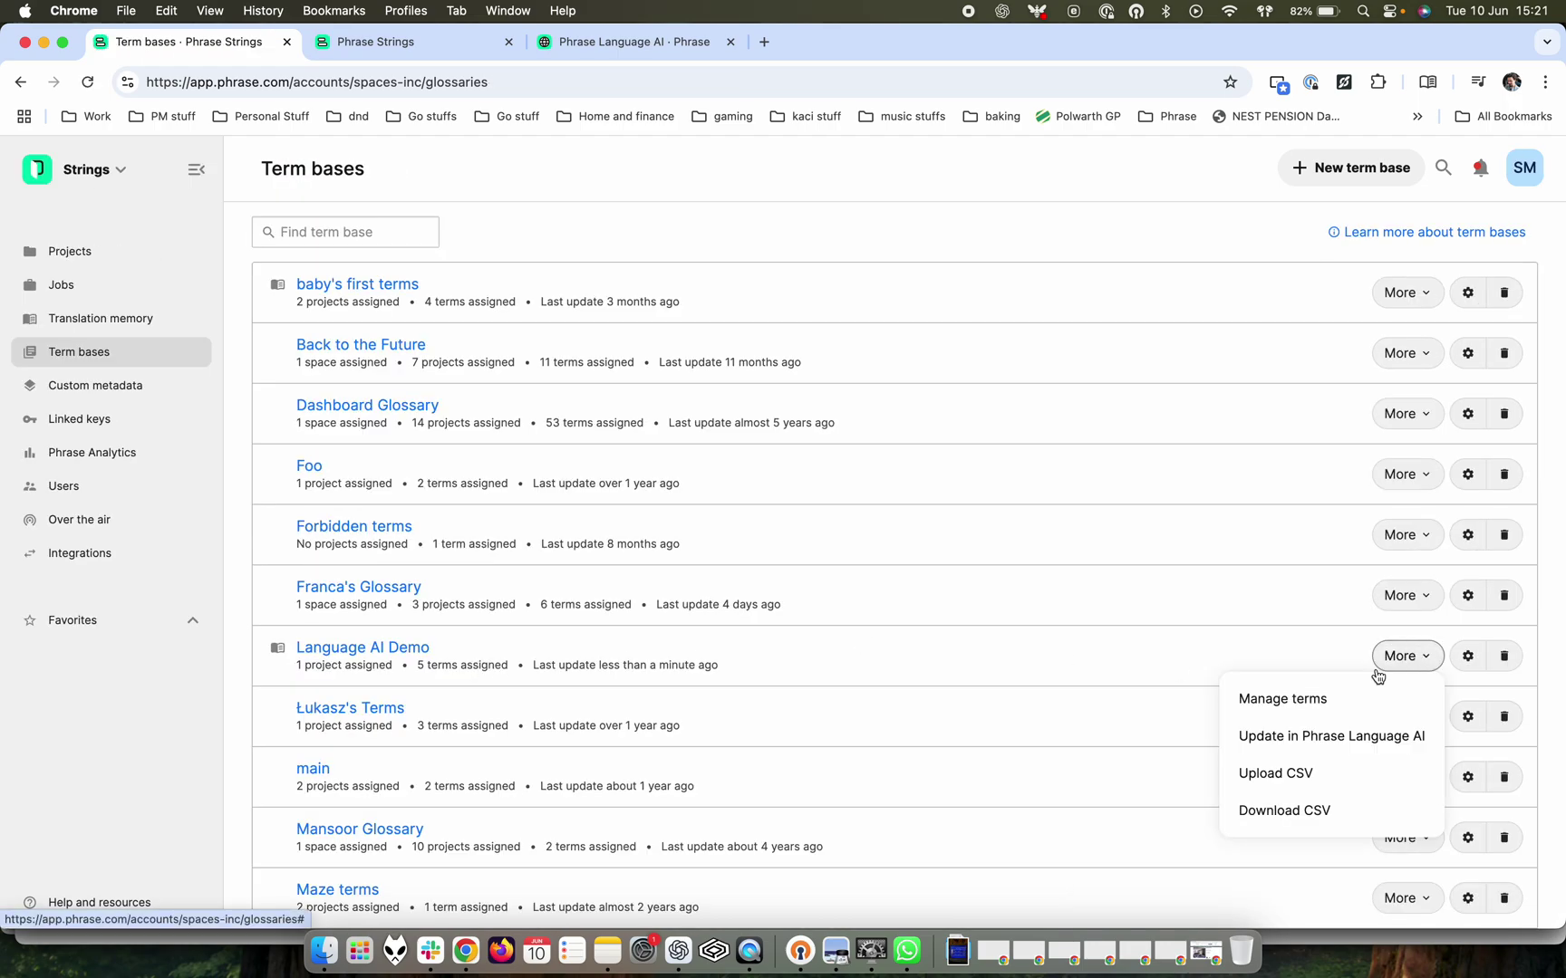
{"action": "left_click", "coordinate": [1276, 741]}
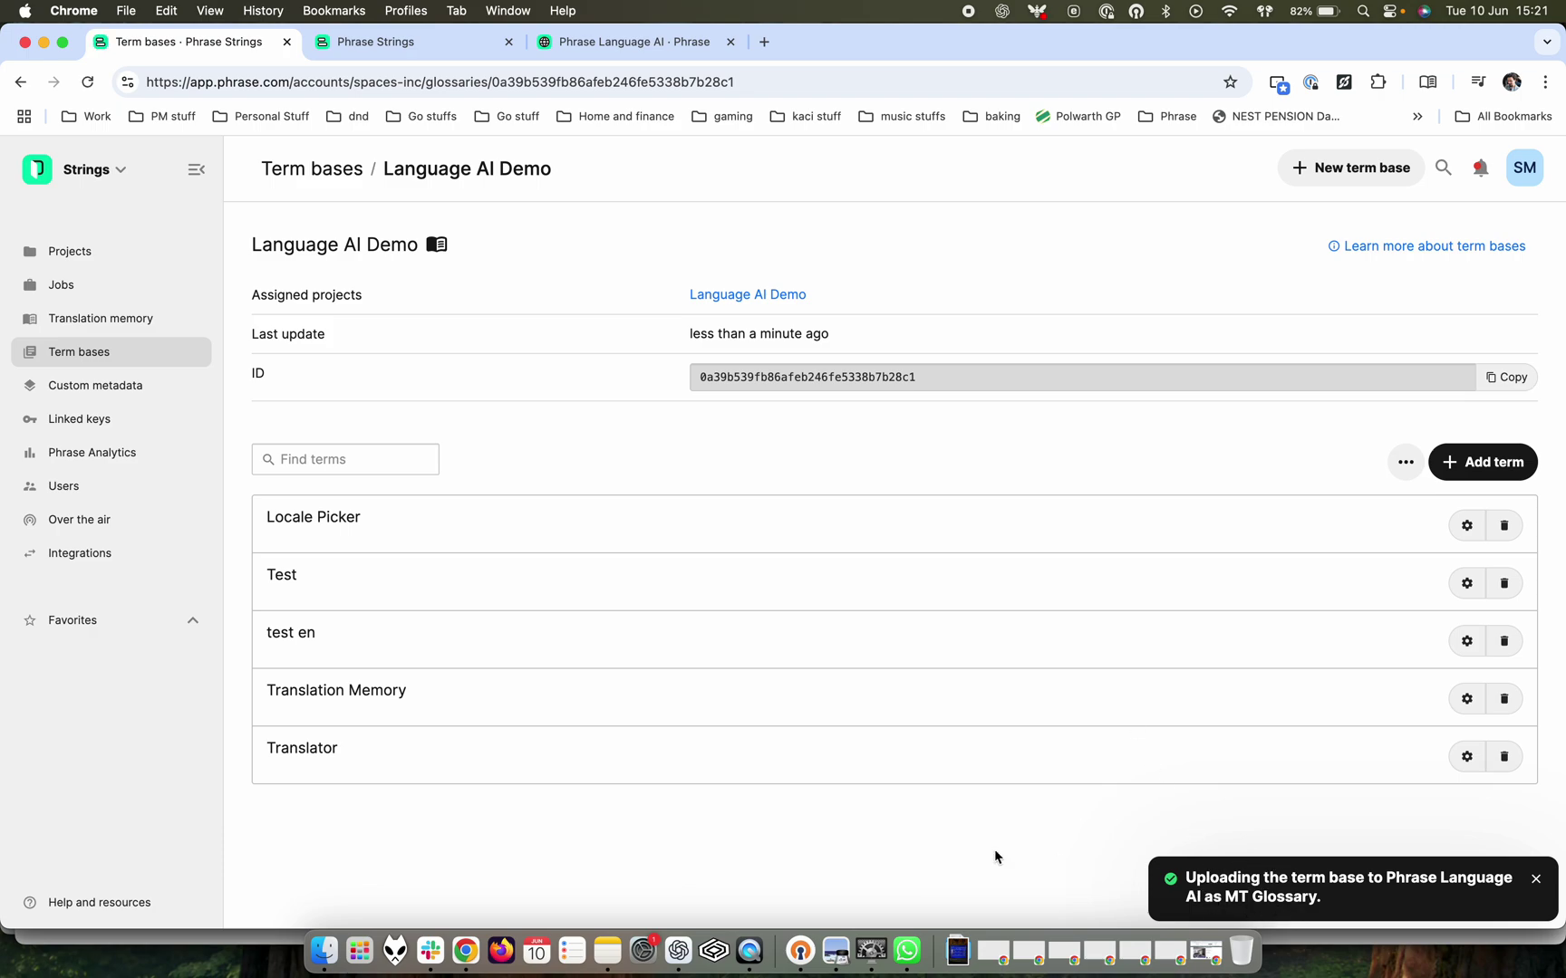
{"action": "left_click", "coordinate": [63, 248]}
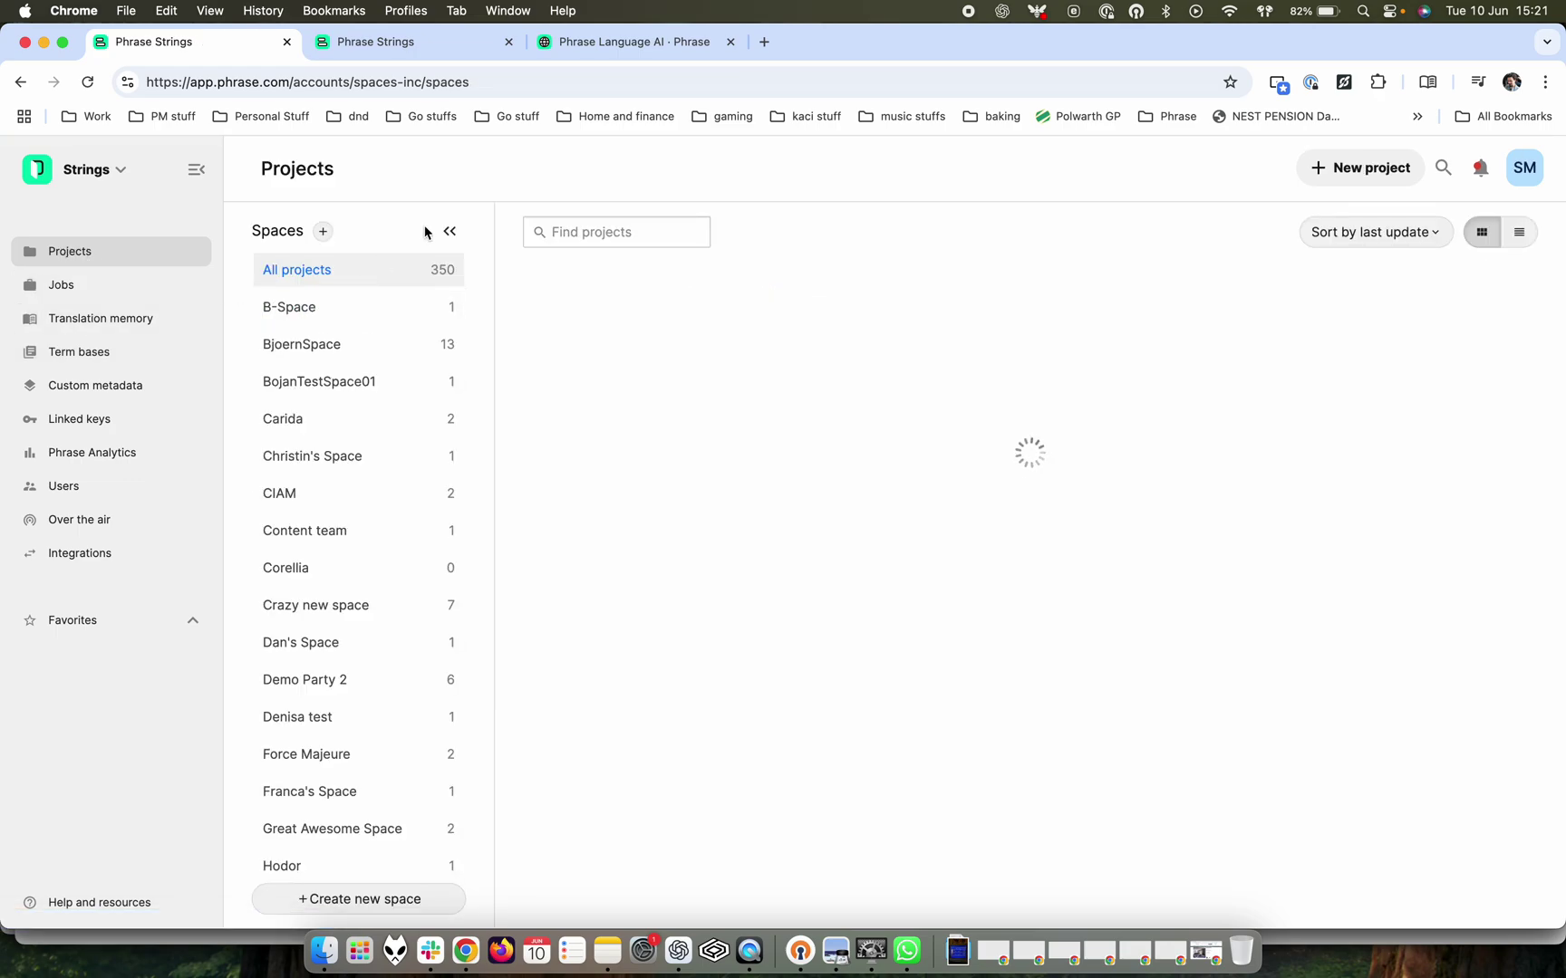
{"action": "left_click", "coordinate": [918, 509]}
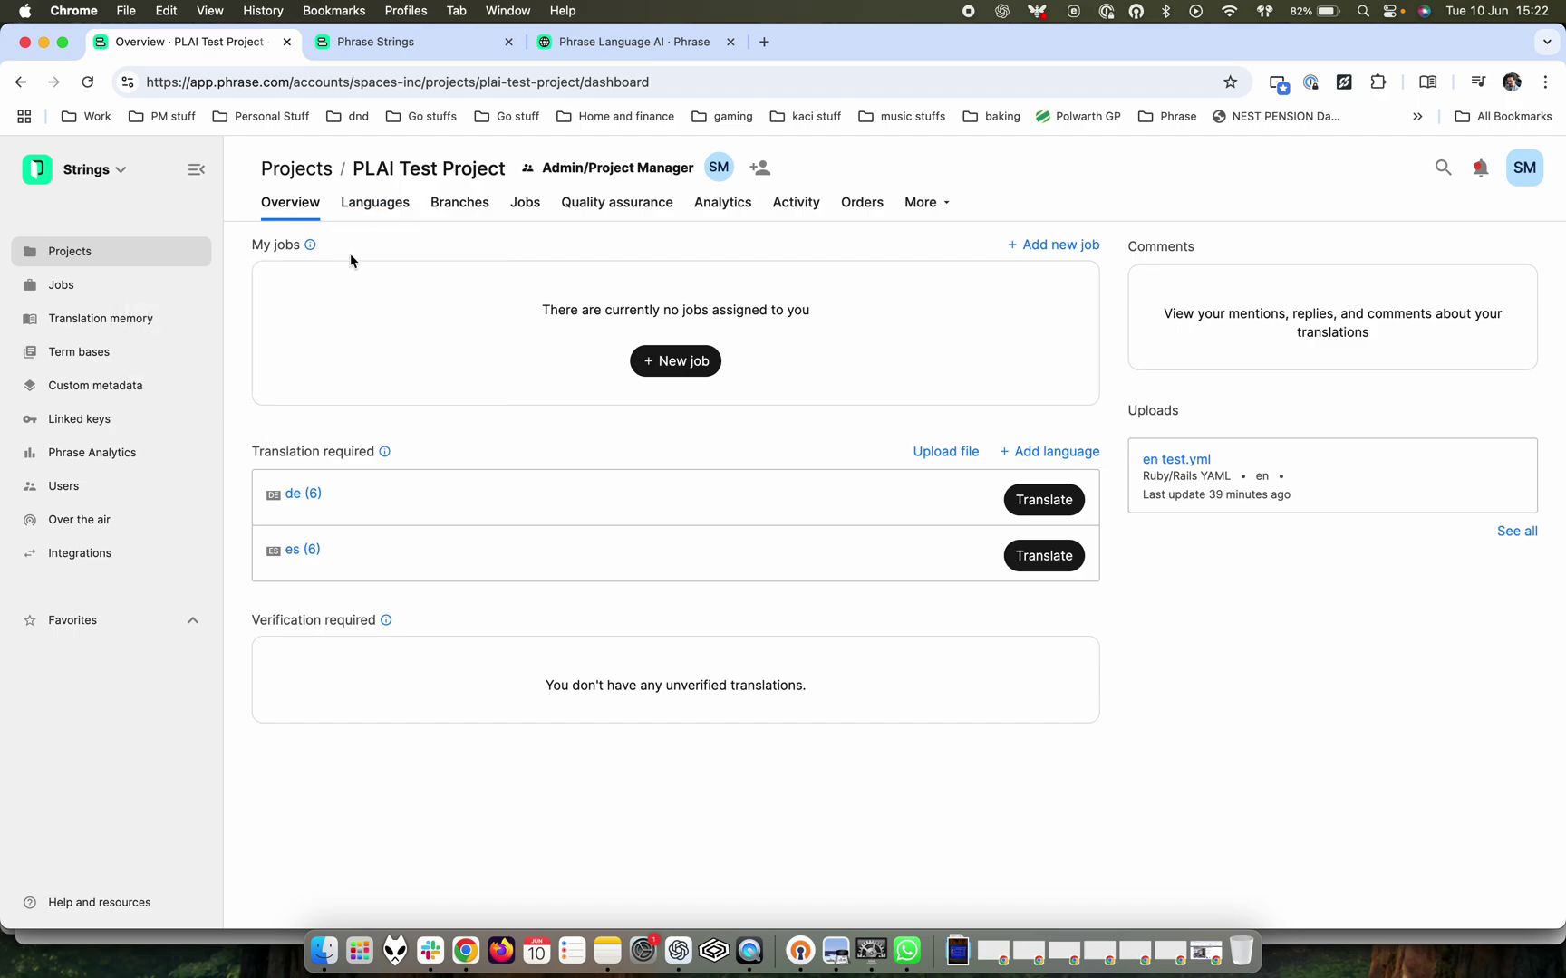
{"action": "left_click", "coordinate": [367, 219]}
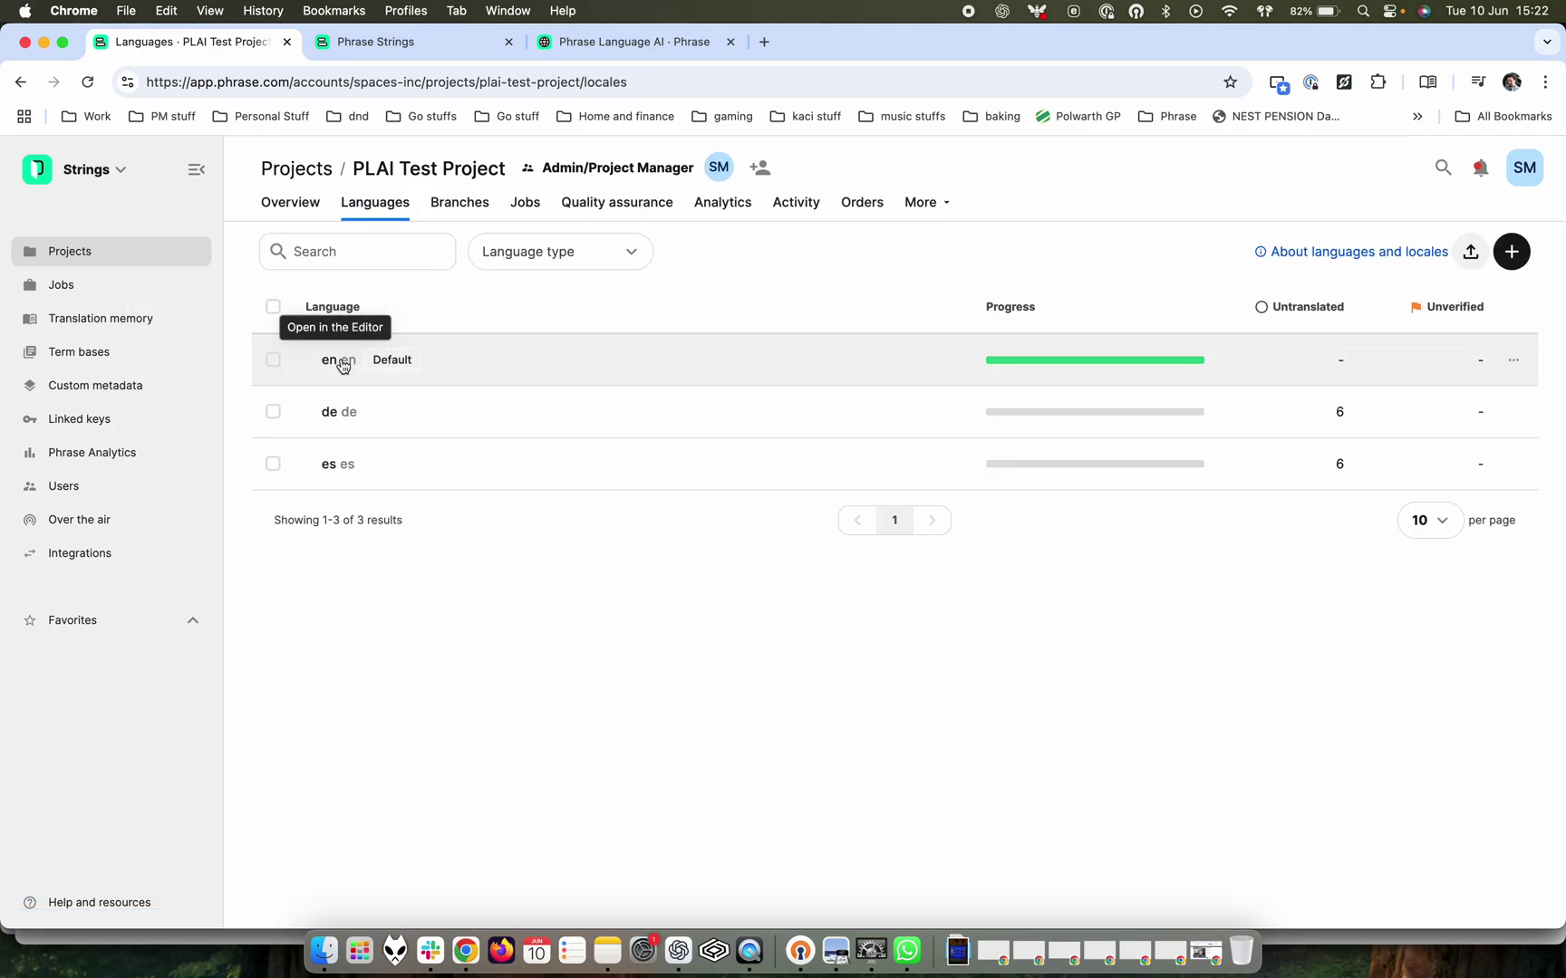
{"action": "left_click", "coordinate": [342, 363]}
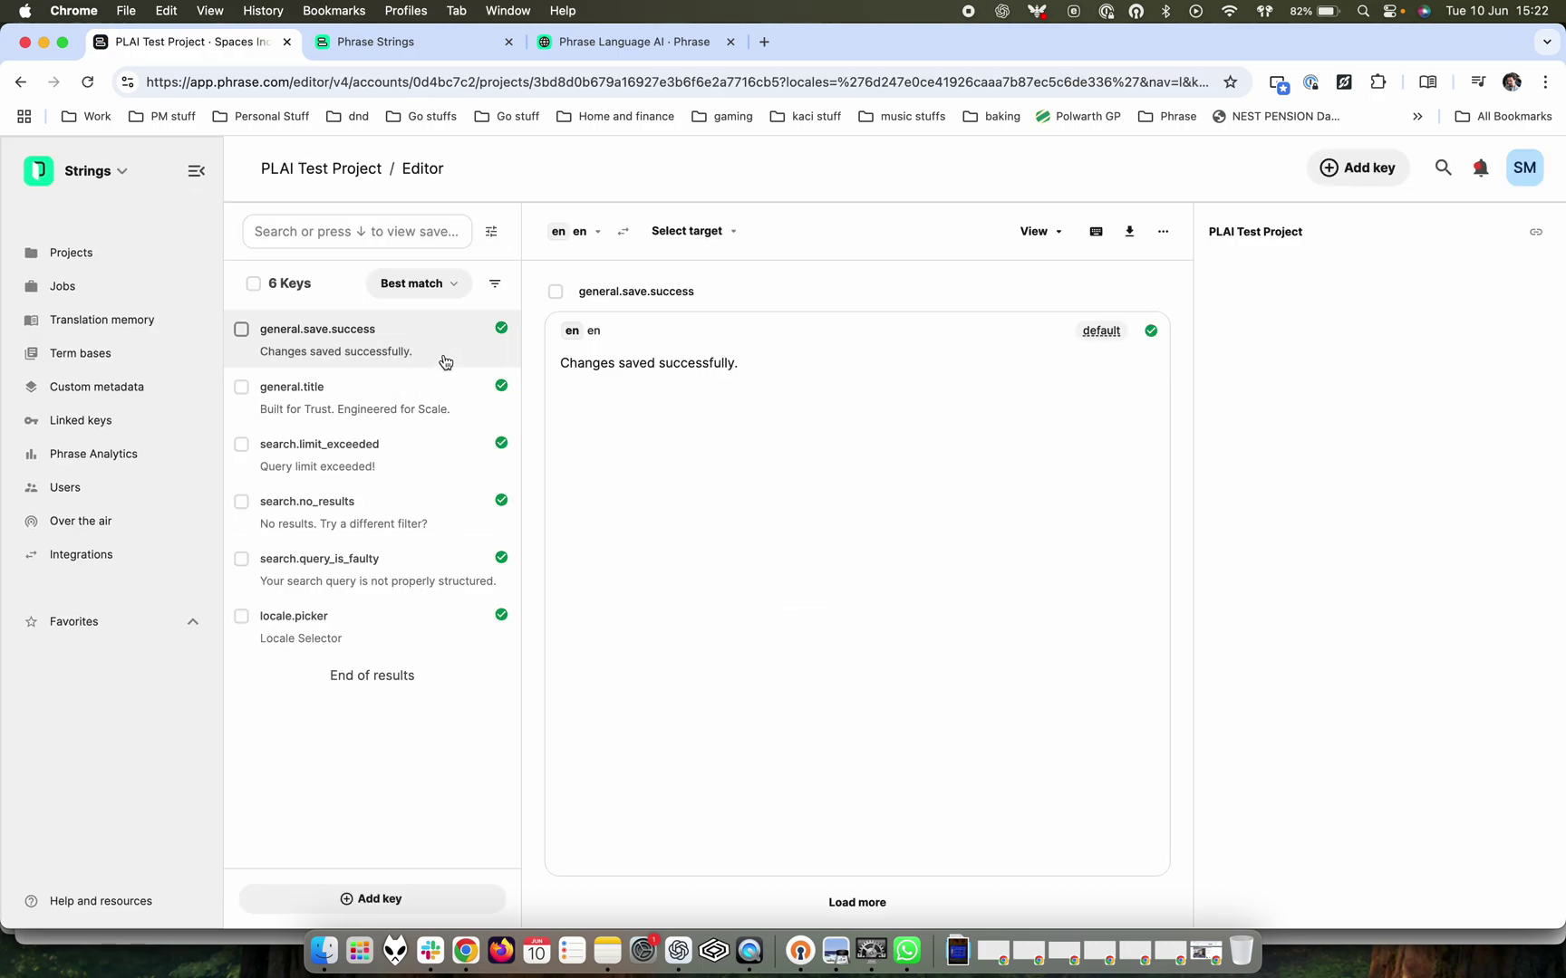
Open the general.save.success key and add Spanish as the target language column
{"action": "left_click", "coordinate": [632, 362]}
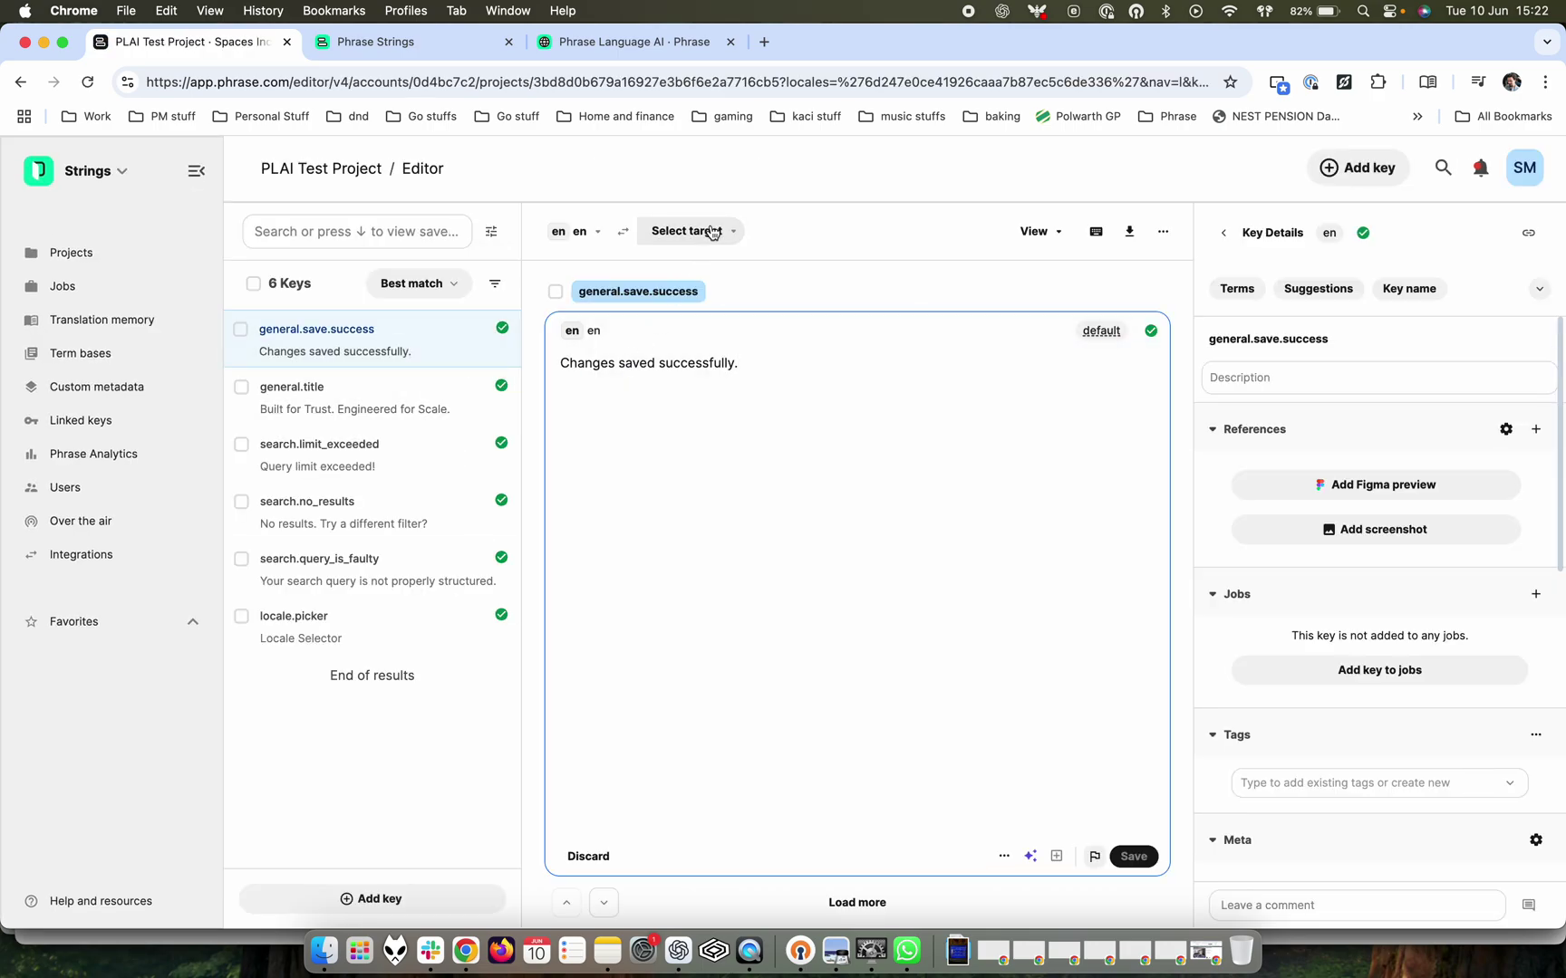
{"action": "left_click", "coordinate": [712, 233]}
{"action": "left_click", "coordinate": [730, 409]}
{"action": "left_click", "coordinate": [757, 455]}
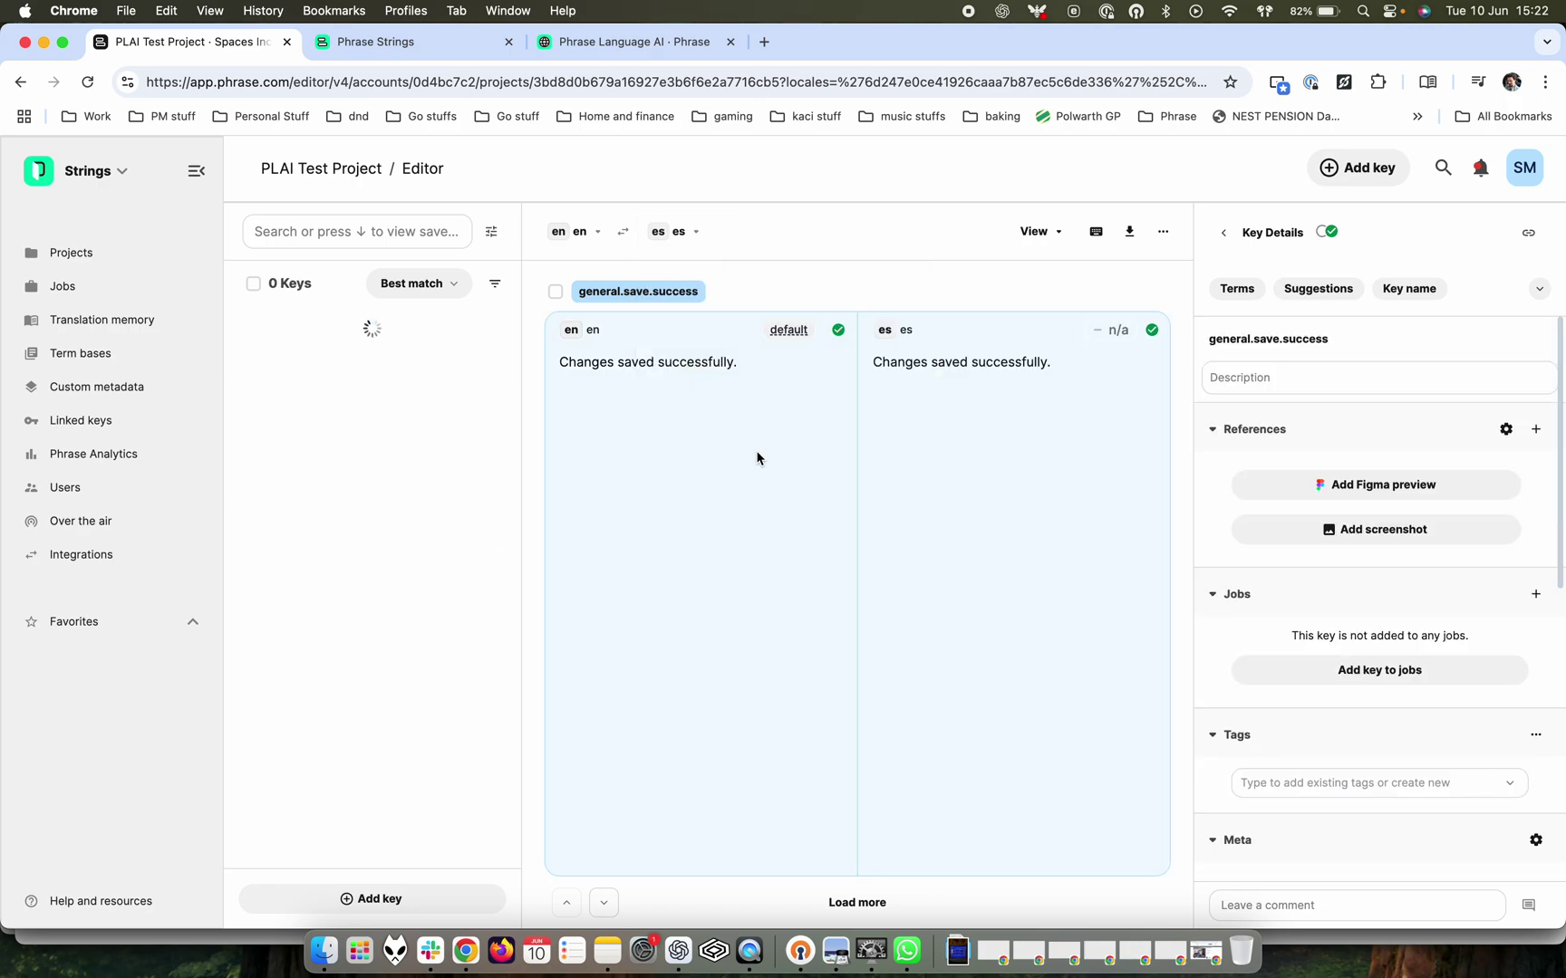
Insert the Phrase Language AI suggestion 'Cambios guardados correctamente.' as the Spanish translation and save
{"action": "left_click", "coordinate": [924, 370]}
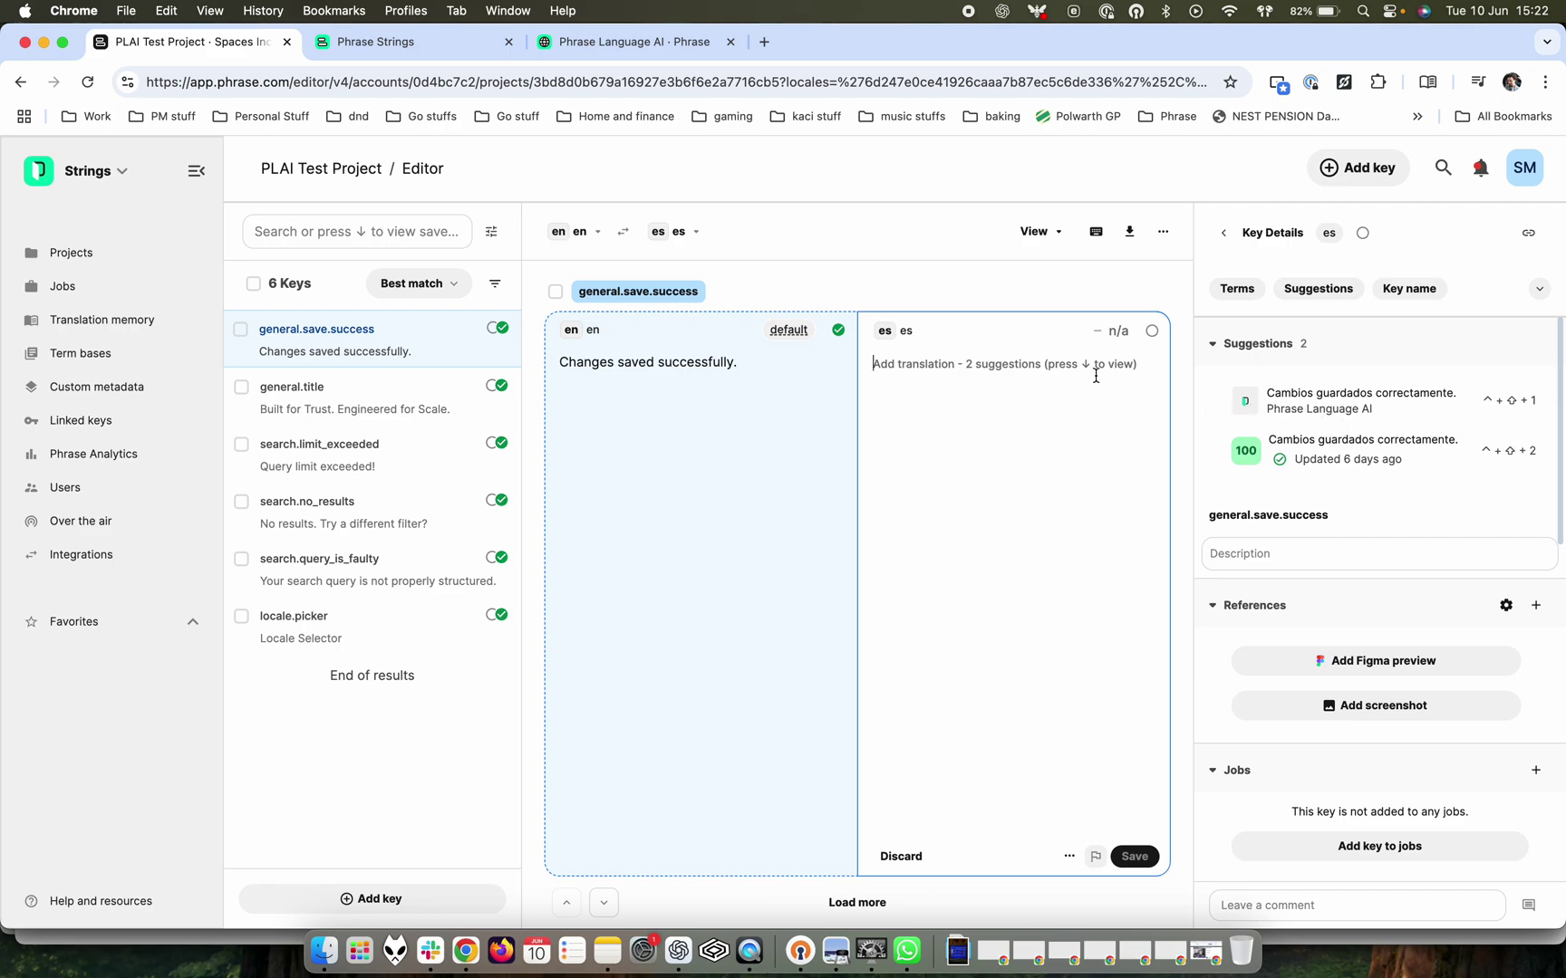
{"action": "key", "text": "Down"}
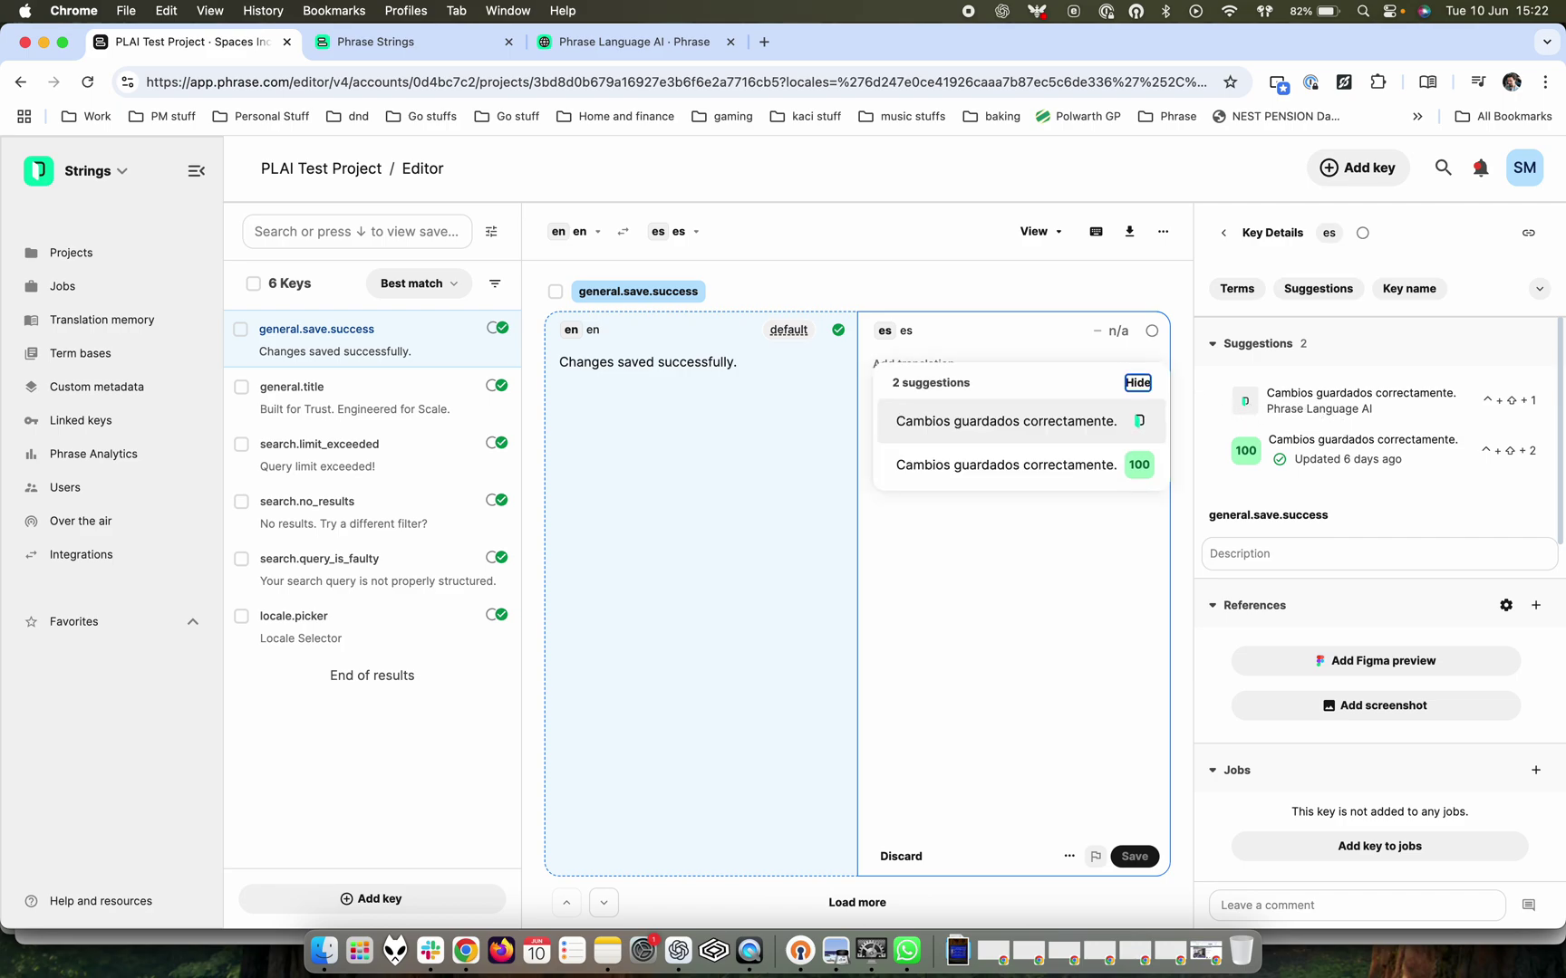
{"action": "left_click", "coordinate": [1120, 426]}
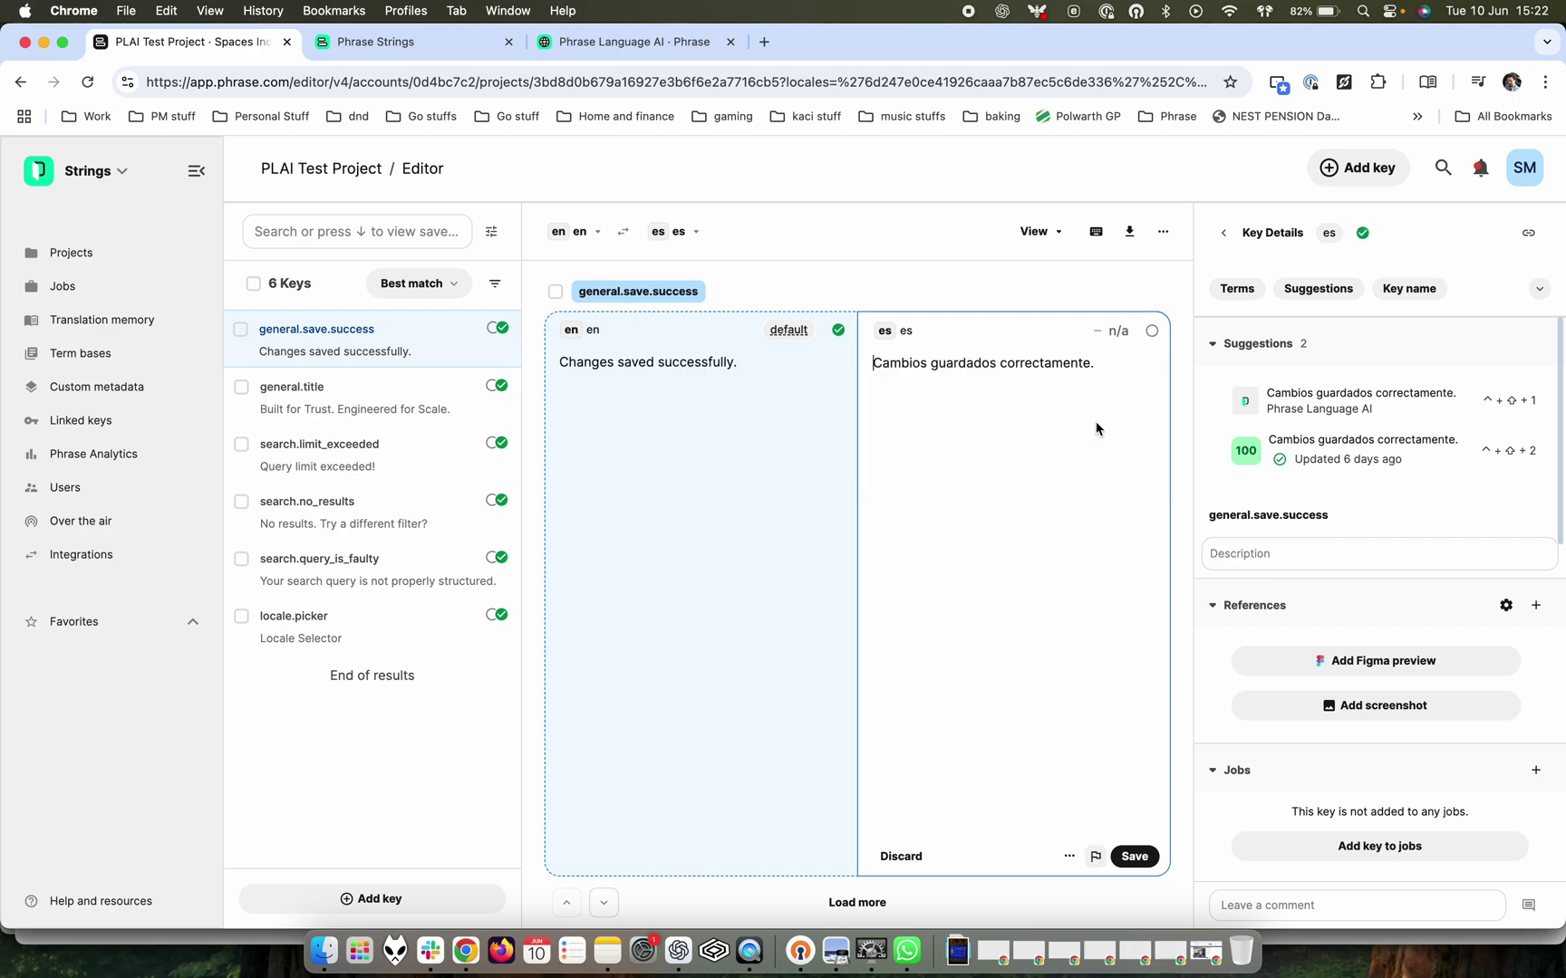
{"action": "left_click", "coordinate": [1134, 856]}
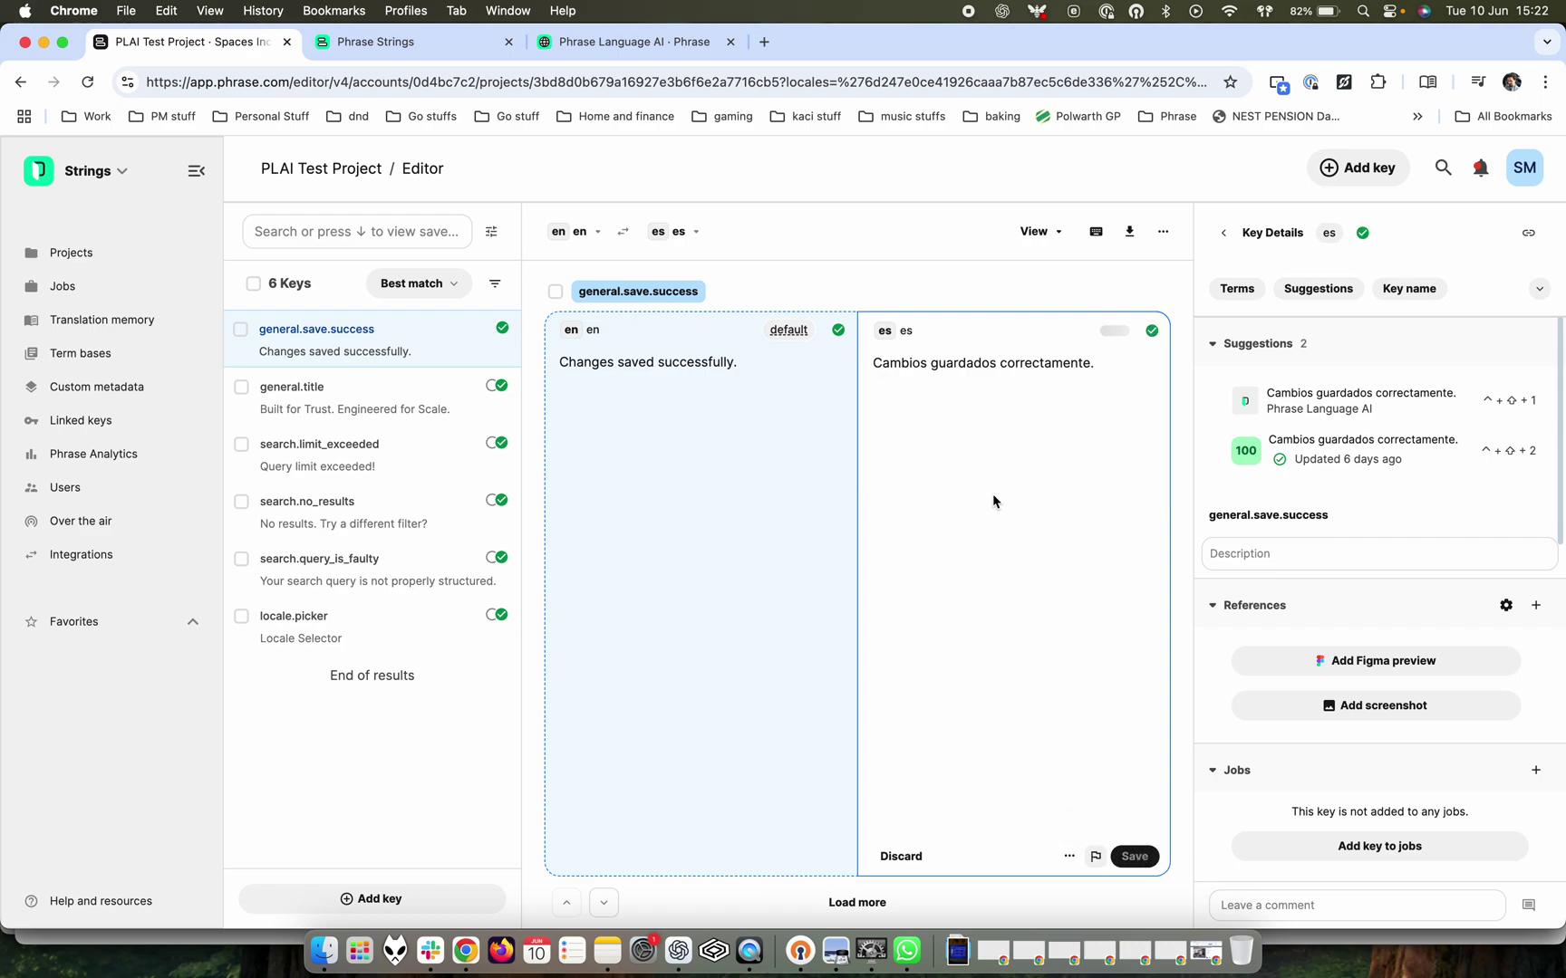